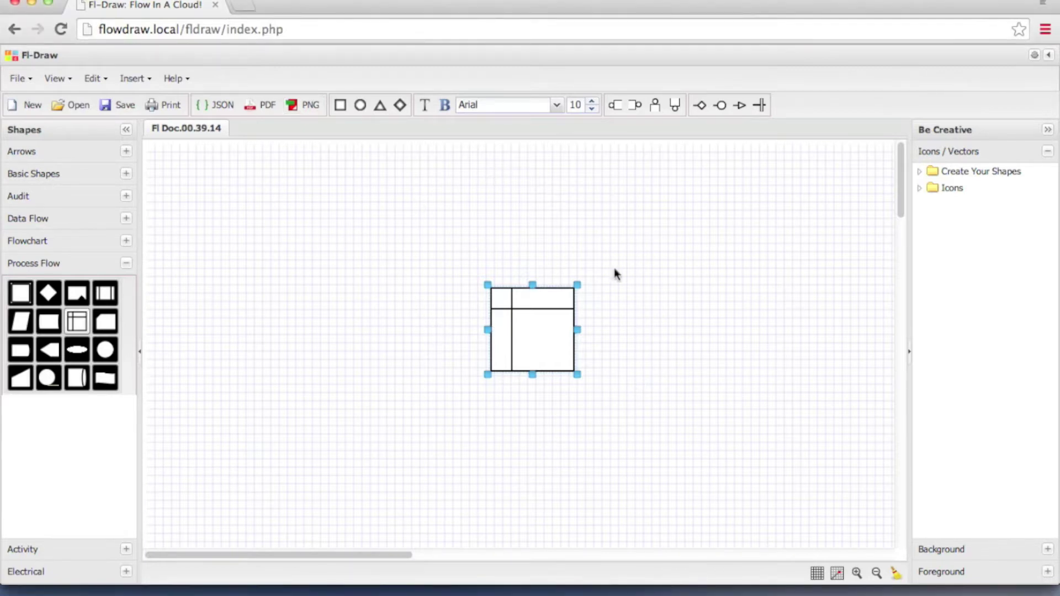
Step: Move the Process Flow table shape higher on the canvas and leave it deselected
left_click_drag(516, 359, 512, 320)
left_click(379, 277)
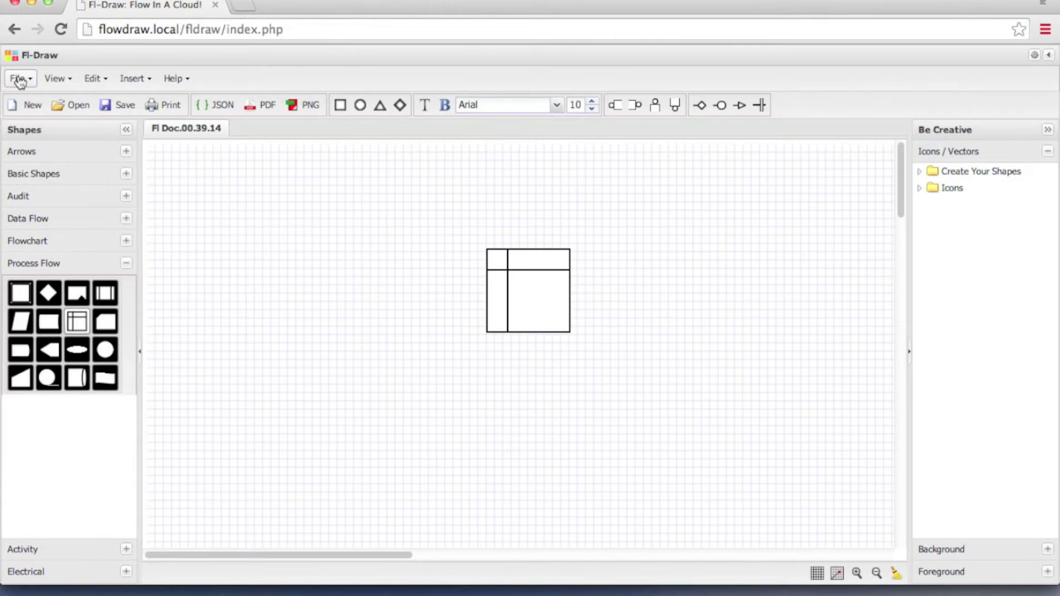
Step: Browse the File, View, Insert, Help and Edit menus, showing File > Send To's Preview, PDF and JSON
left_click(19, 81)
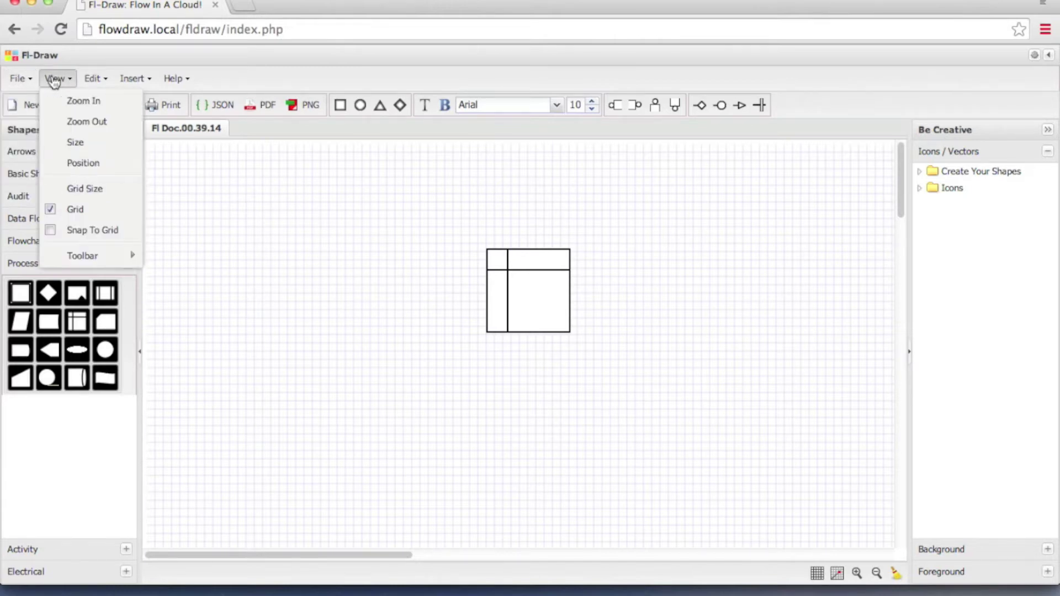
mouse_move(91, 81)
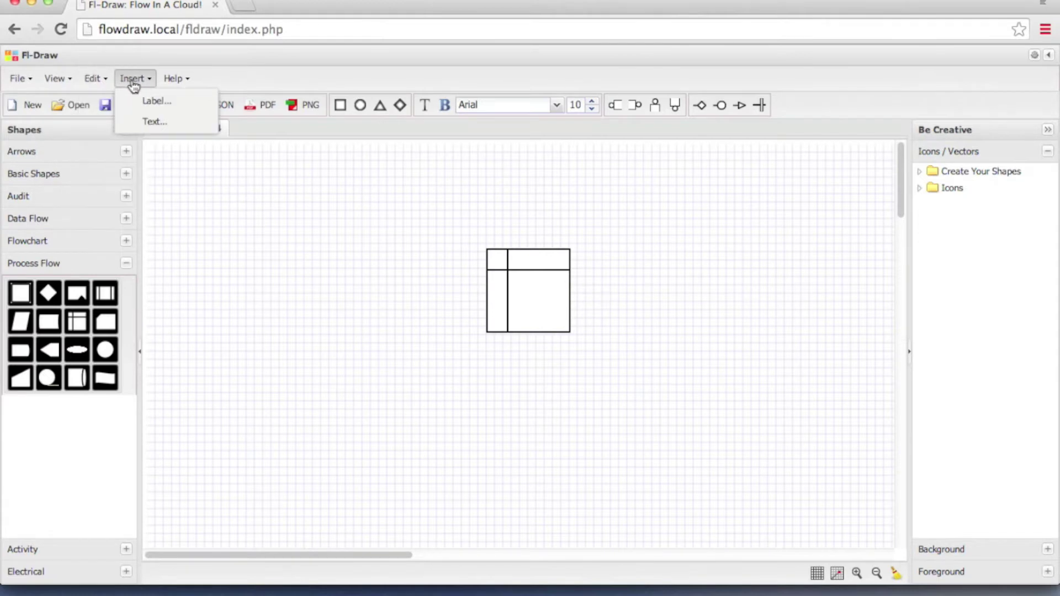
mouse_move(175, 80)
mouse_move(22, 80)
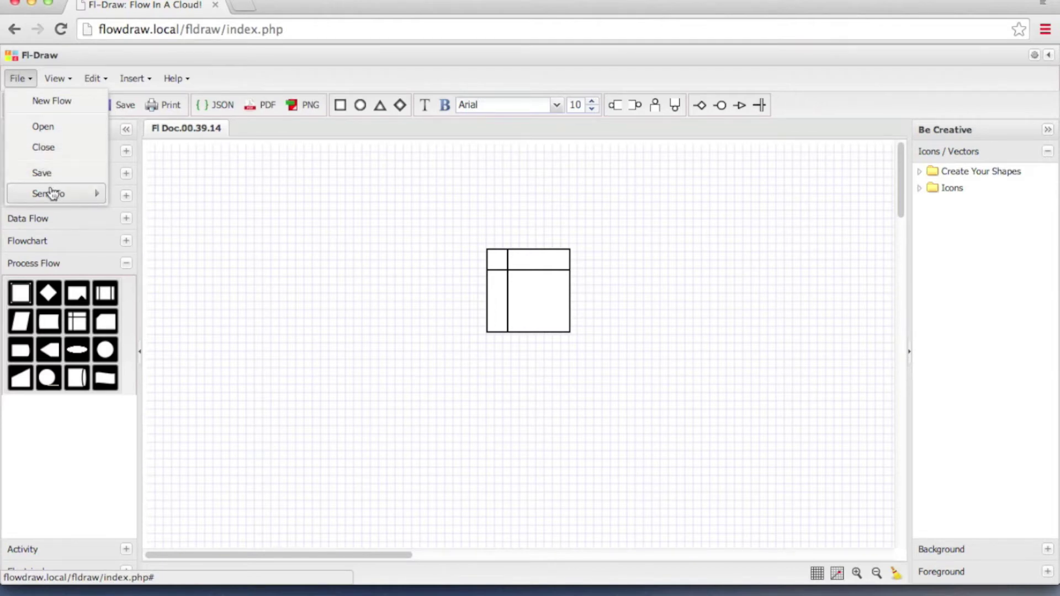
mouse_move(54, 194)
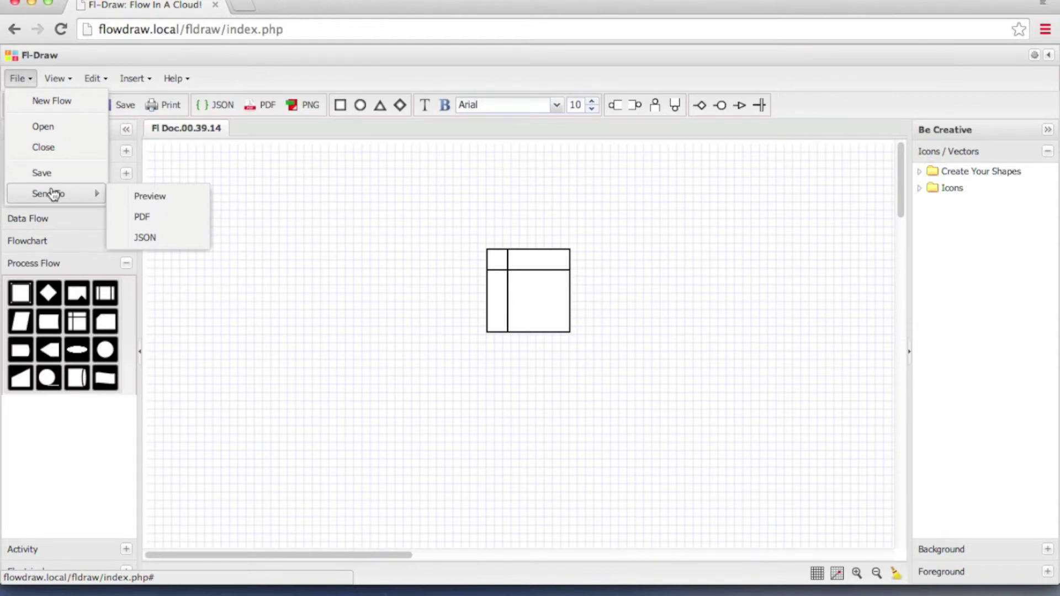
left_click(55, 78)
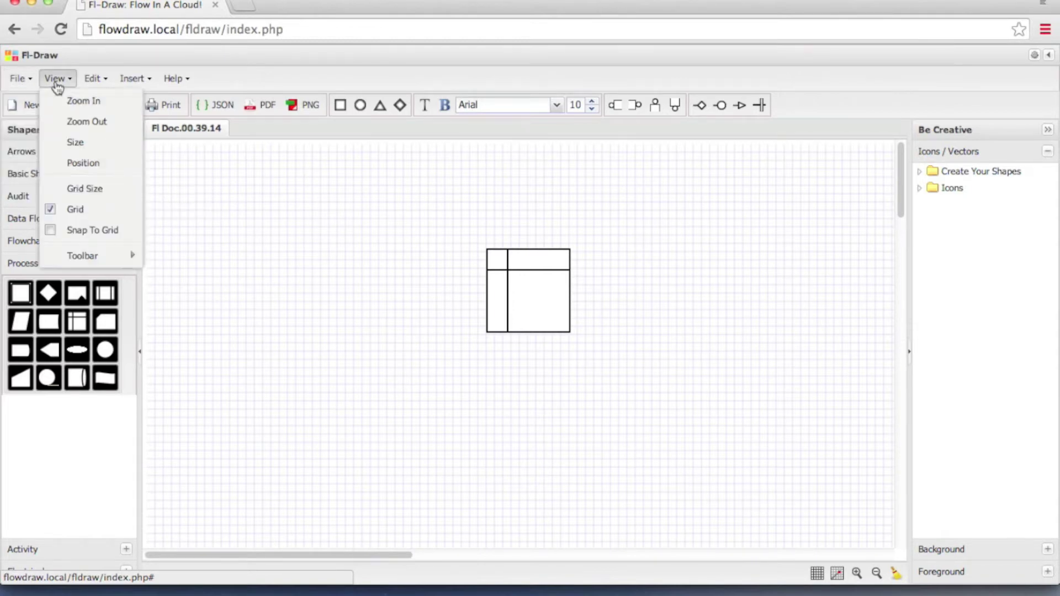
Step: Select the table and toggle View > Toolbar > All Toolbars off and on twice
left_click(516, 290)
left_click(67, 81)
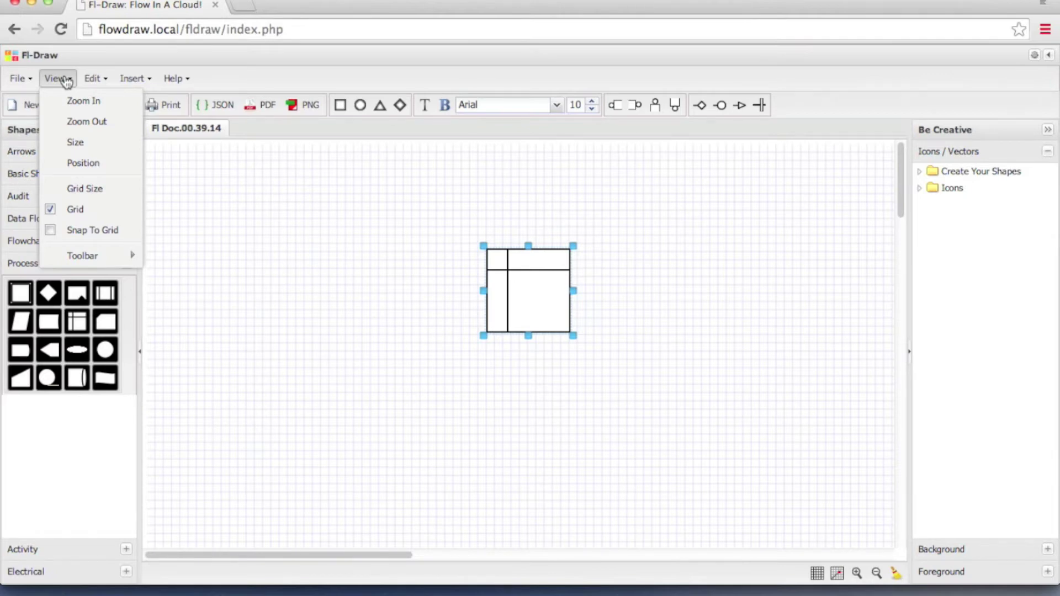
left_click(93, 230)
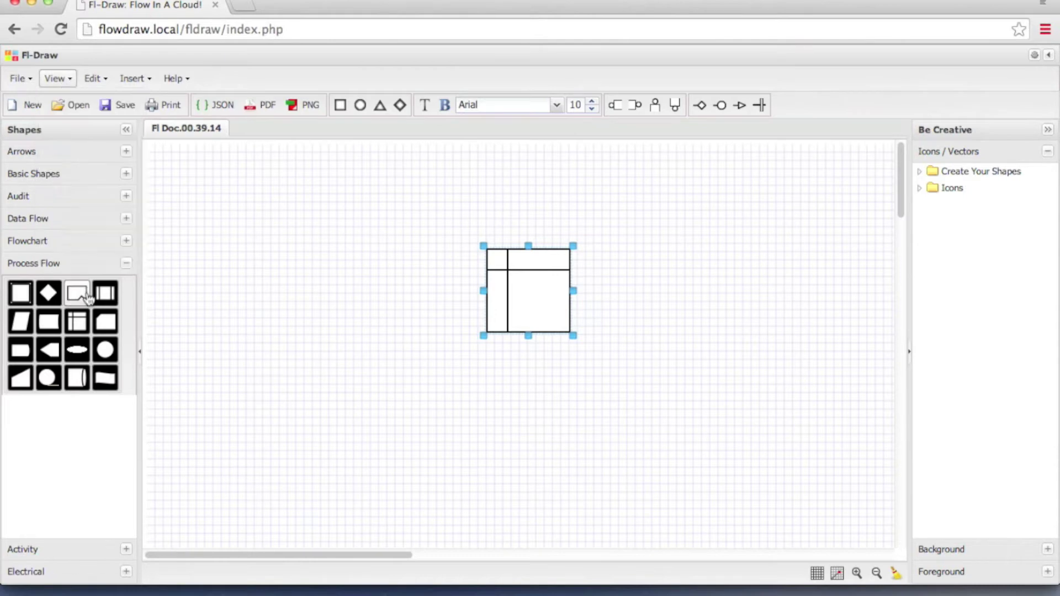
left_click(59, 80)
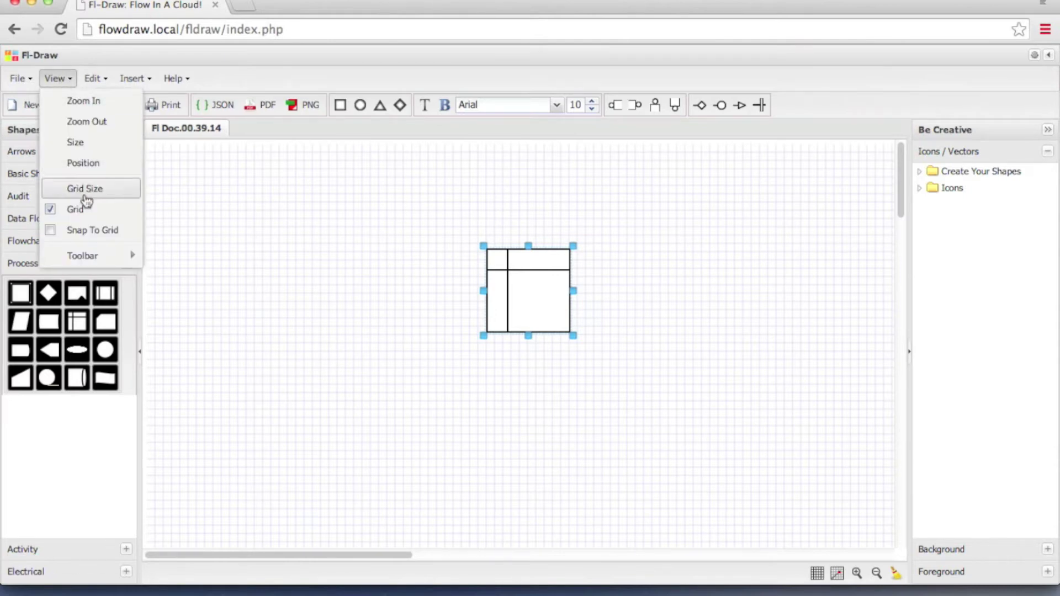
mouse_move(99, 255)
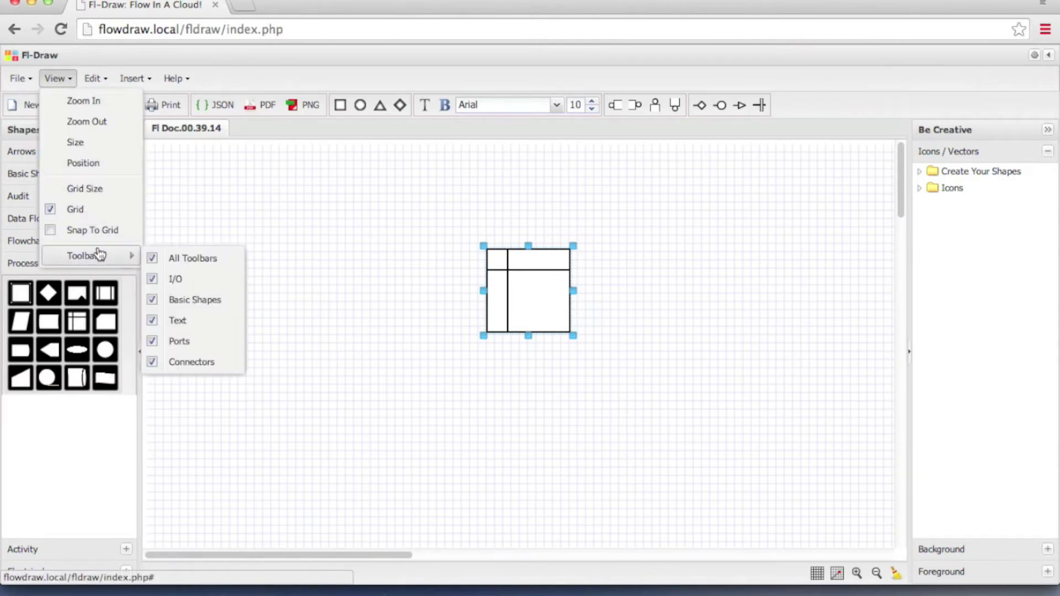
left_click(154, 266)
left_click(154, 266)
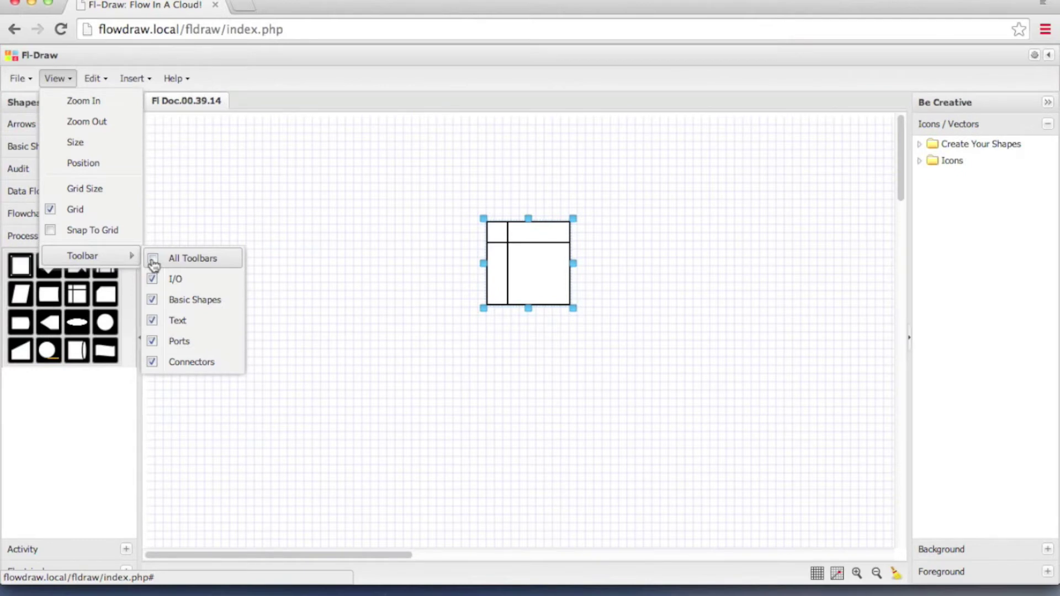
left_click(154, 266)
left_click(154, 266)
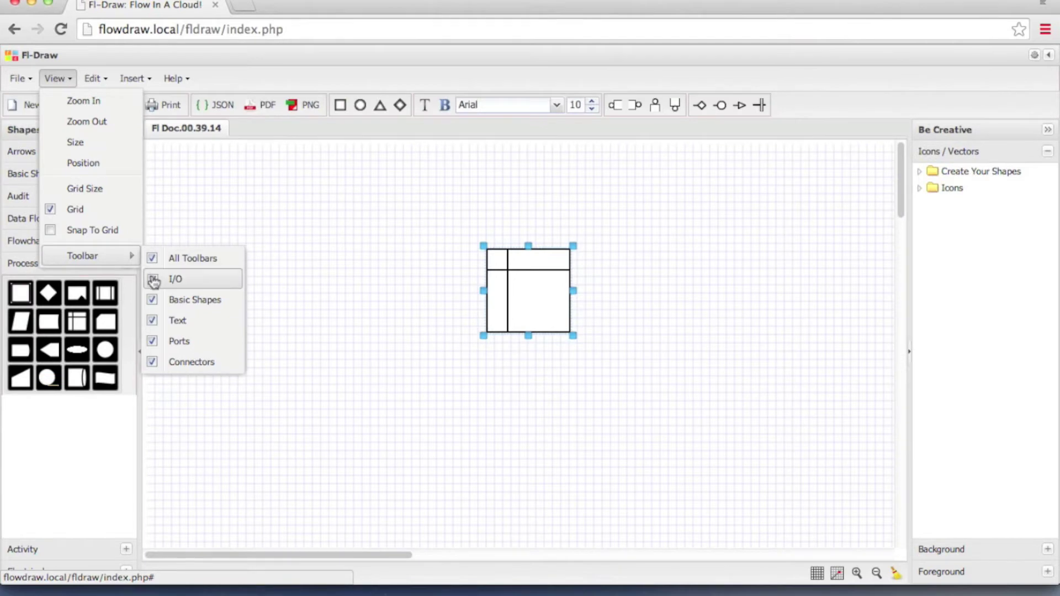
Step: Hide the I/O, Basic Shapes and Text toolbar groups, then show all three again
left_click(154, 281)
left_click(153, 304)
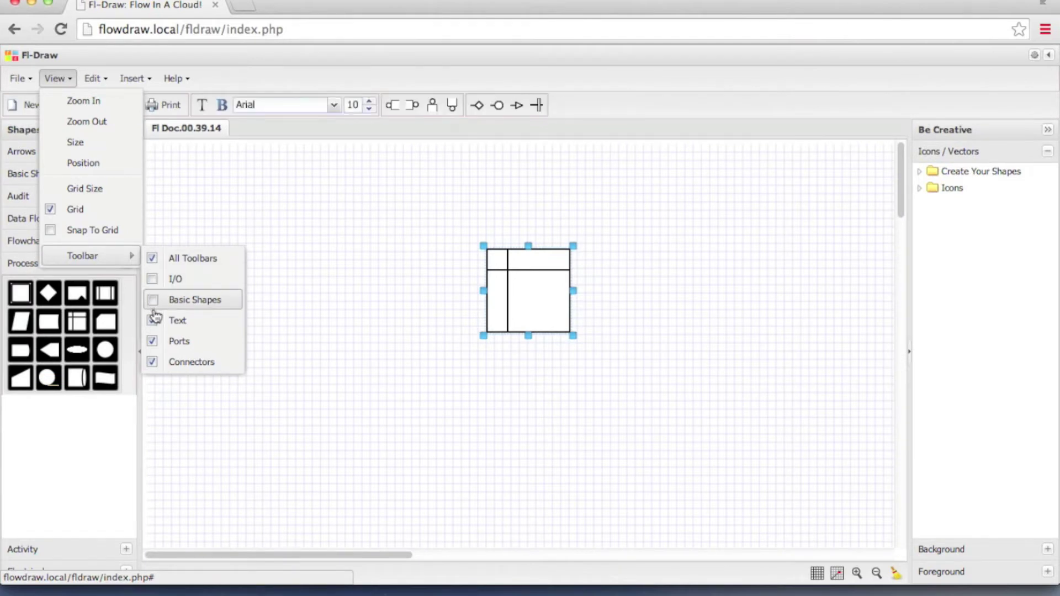
left_click(153, 321)
left_click(155, 305)
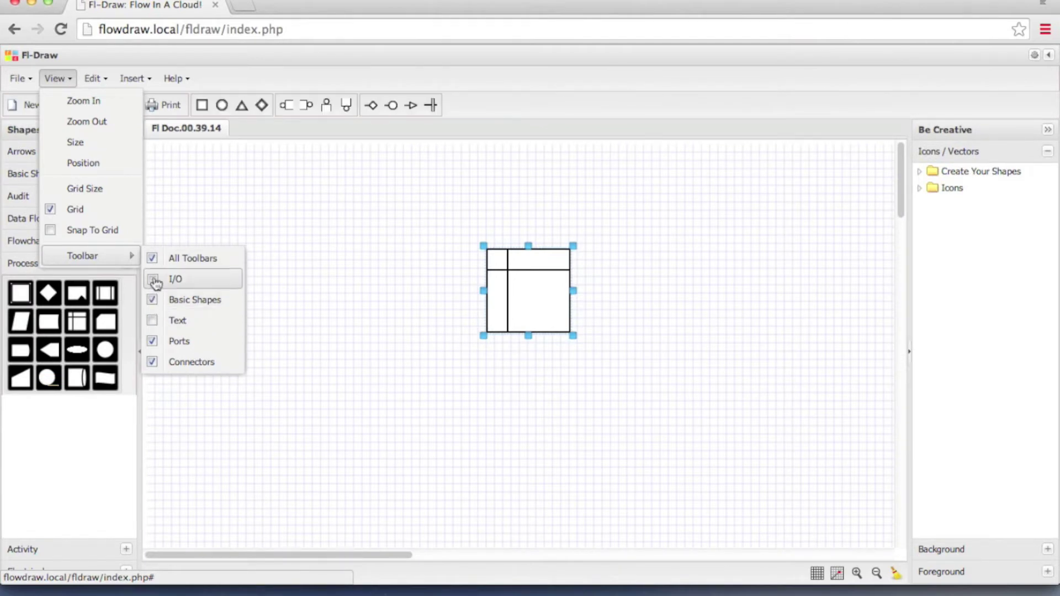
left_click(154, 279)
left_click(155, 323)
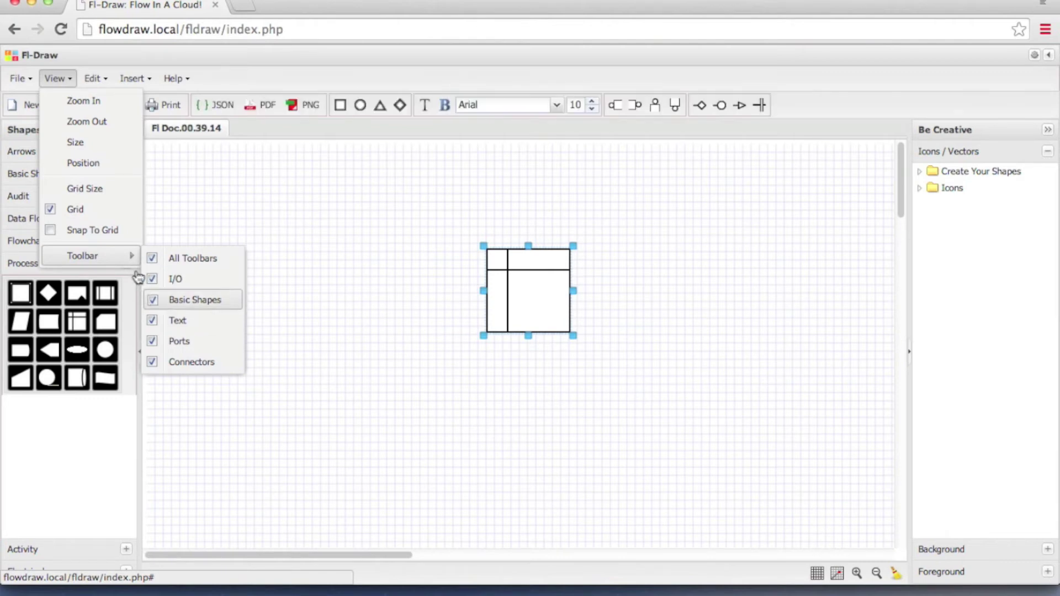
Step: Toggle the grid off and on, then set the grid size to 20
left_click(53, 215)
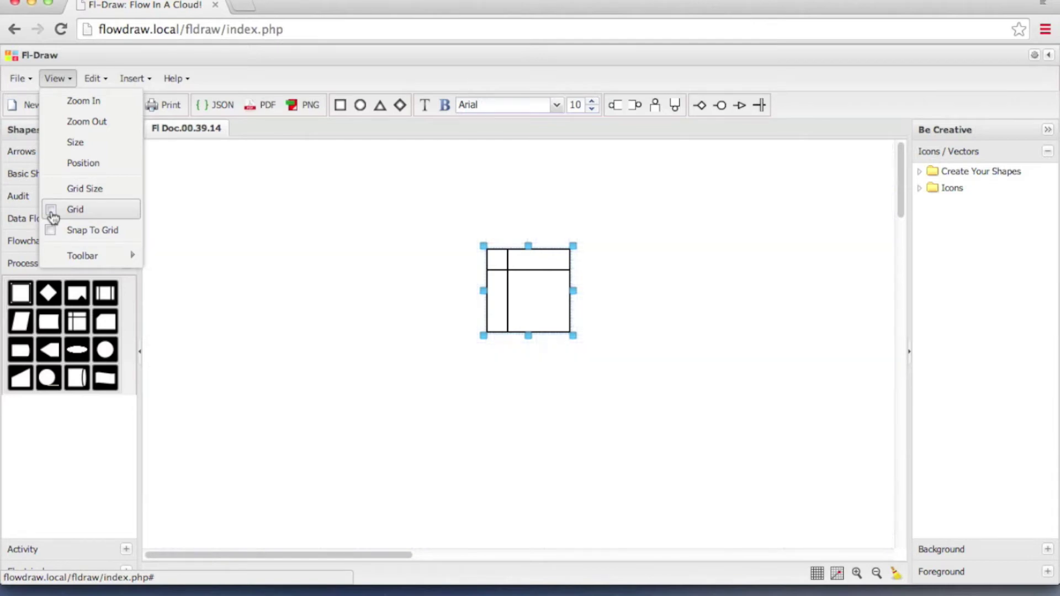
left_click(53, 215)
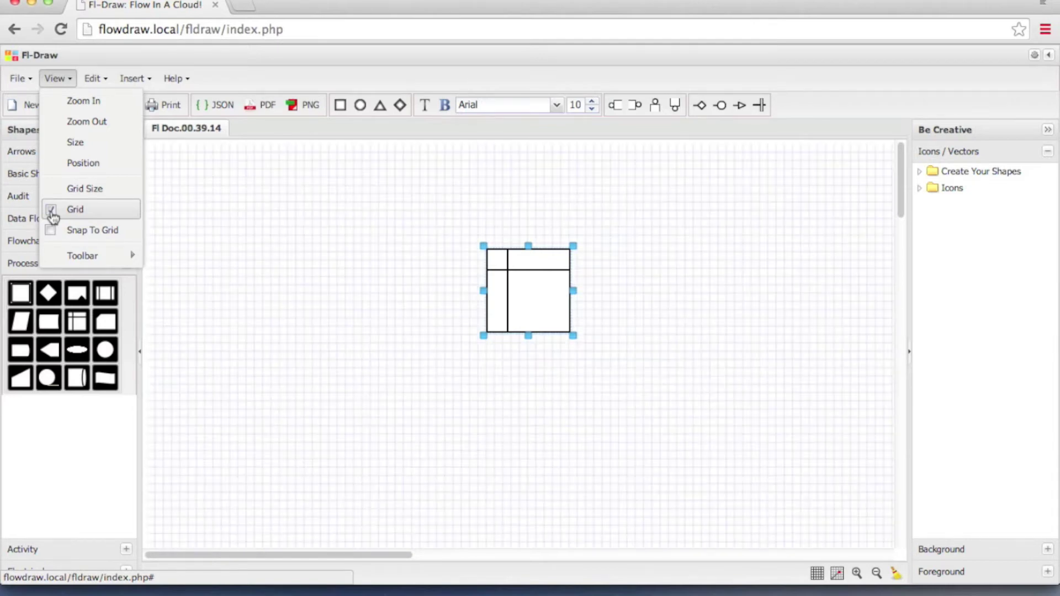
left_click(86, 190)
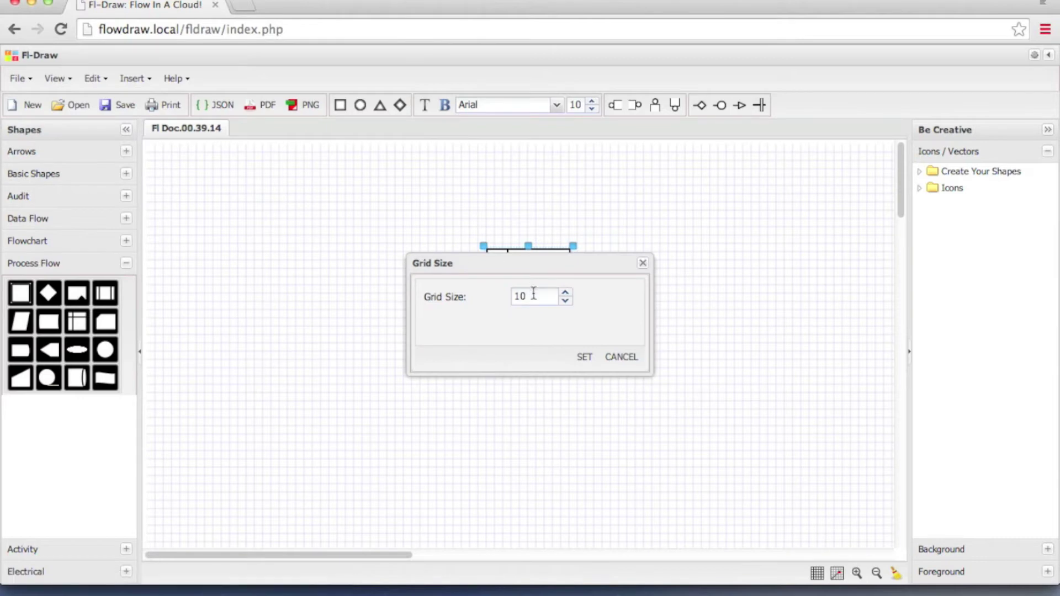
double_click(533, 294)
type("20")
left_click(584, 359)
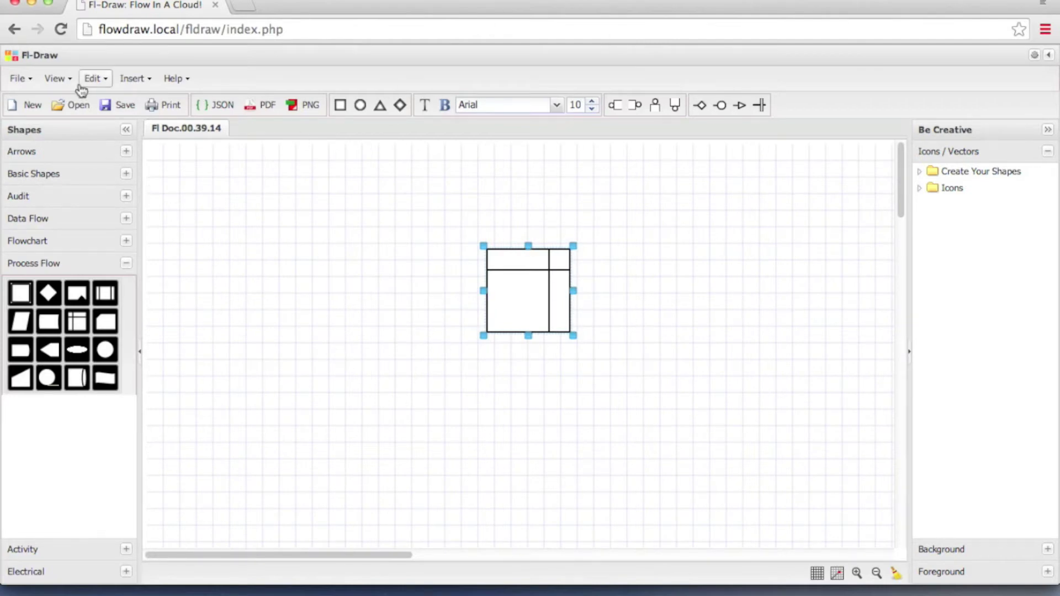
Step: Add a Document shape to the left of the table and reposition it
left_click(95, 79)
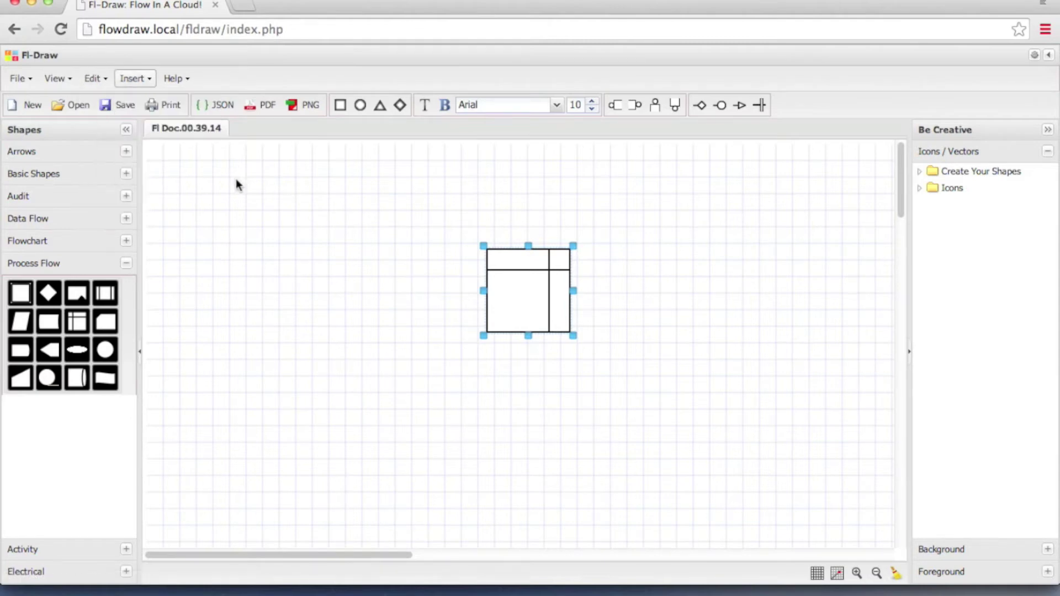
left_click(236, 179)
left_click_drag(77, 296, 275, 253)
left_click(208, 213)
Step: Undo three times, removing the Document shape's moves and its addition
left_click(94, 78)
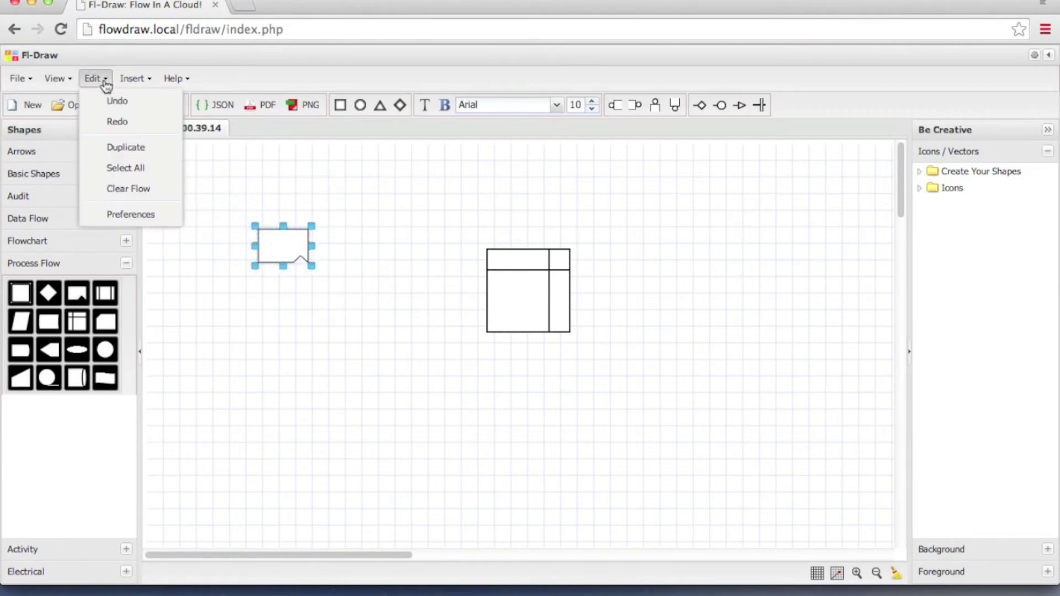
left_click(113, 102)
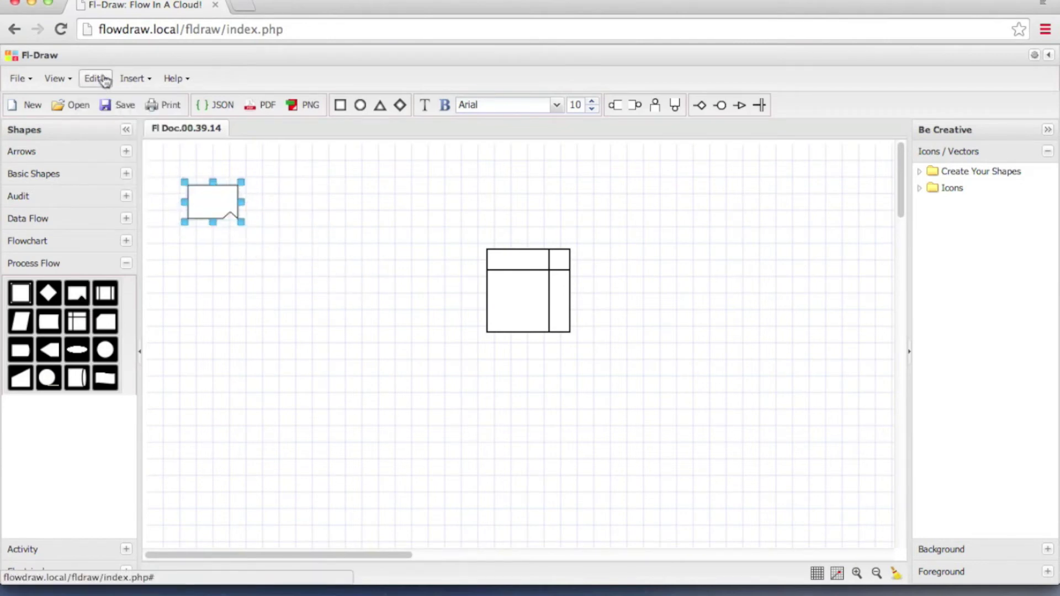
left_click(103, 80)
left_click(109, 100)
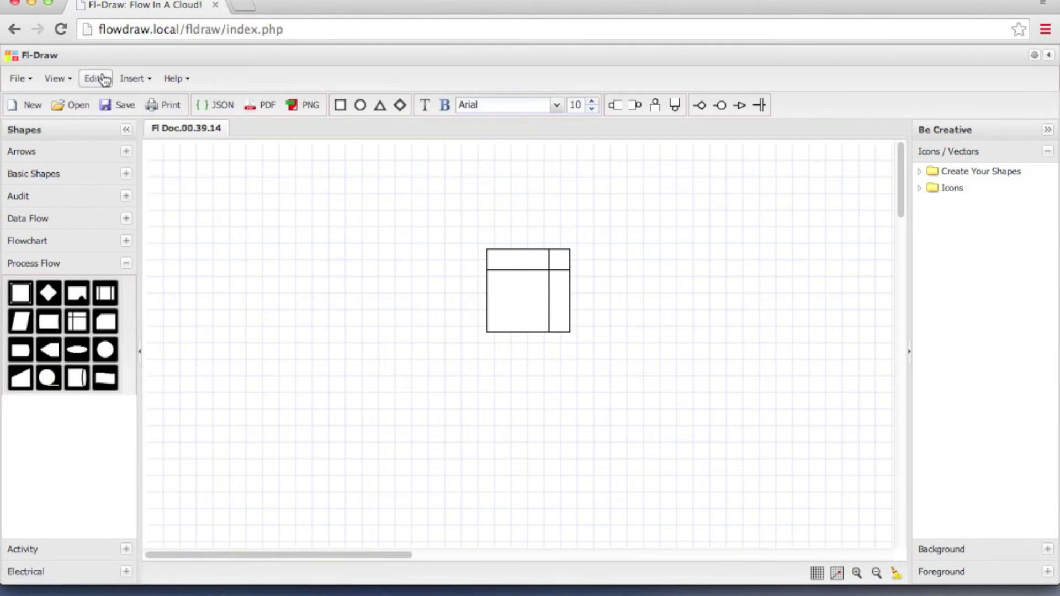
Step: Redo three times to restore the Document shape left of the table
left_click(105, 80)
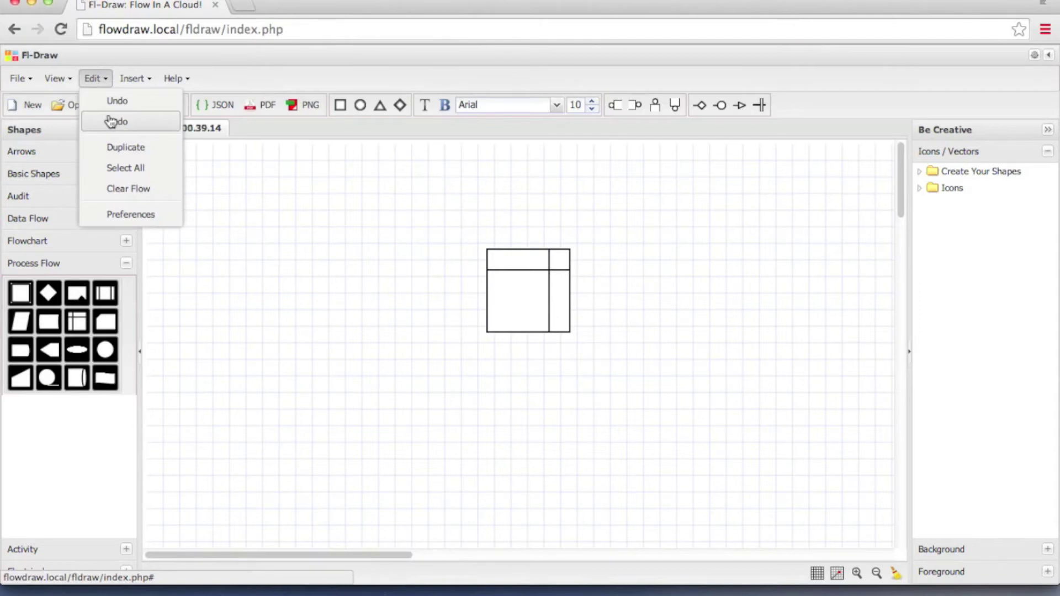
left_click(111, 121)
left_click(100, 79)
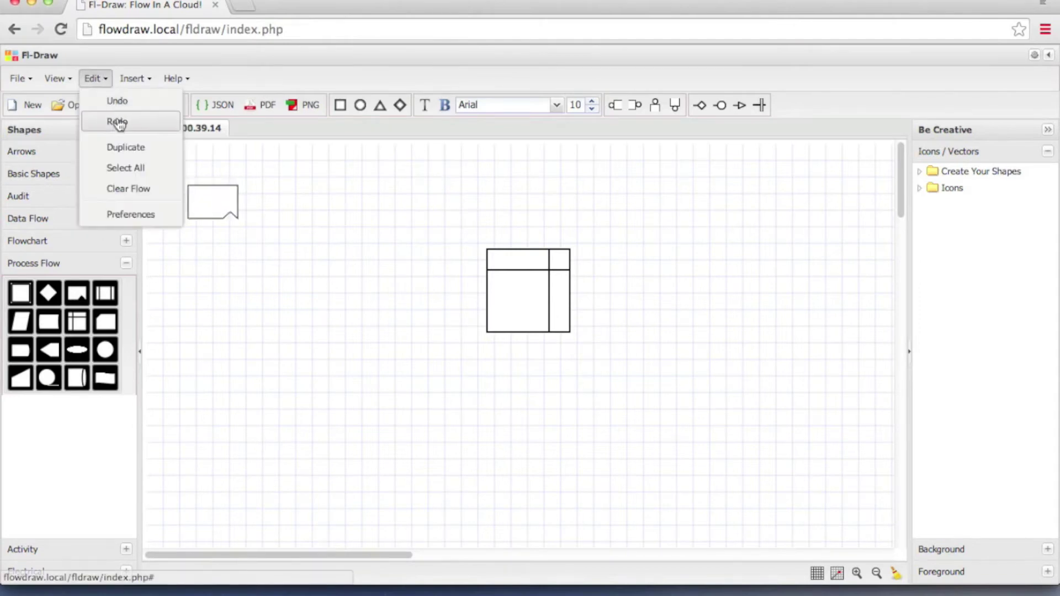
left_click(118, 123)
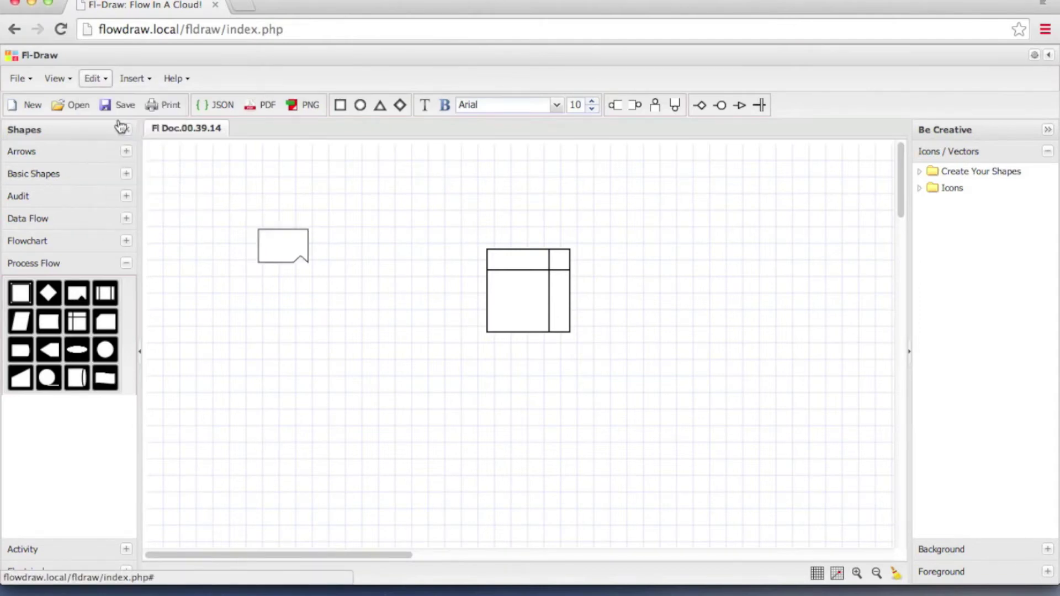
left_click(107, 81)
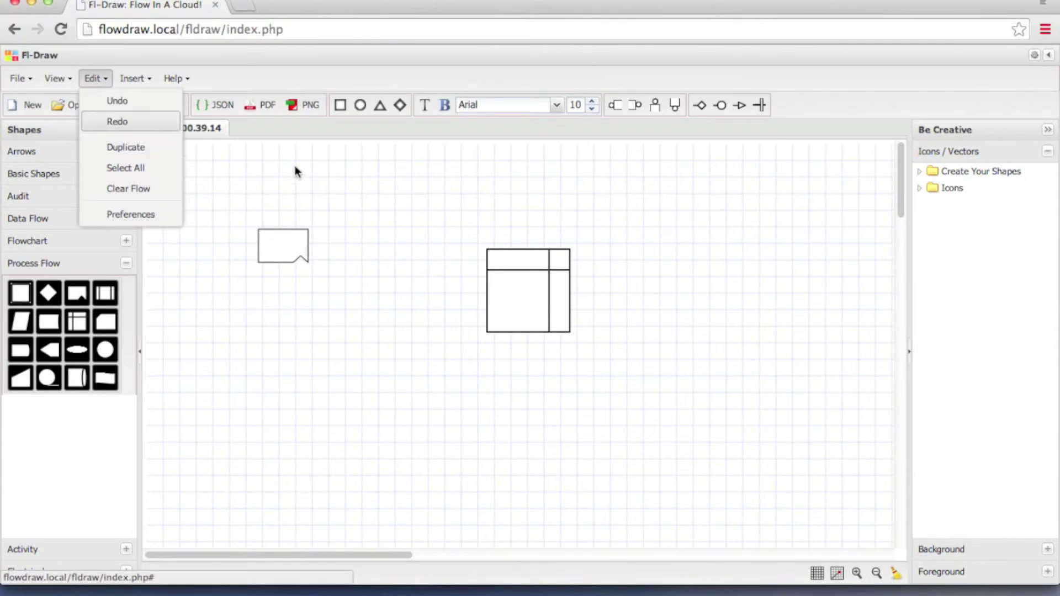
left_click(309, 180)
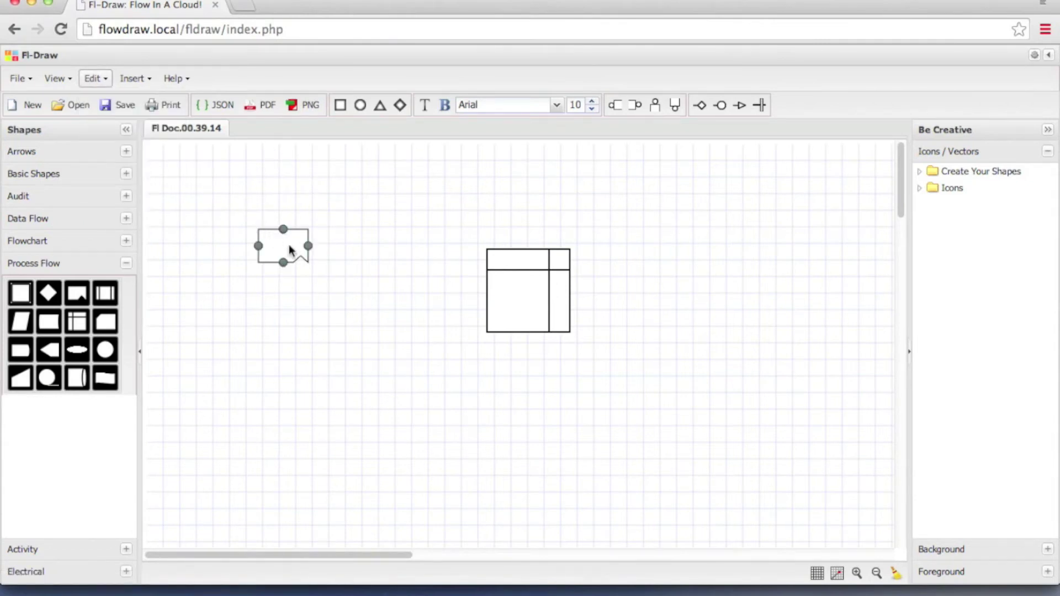
Step: Duplicate the Document shape and move the copy up beside the original
left_click(95, 78)
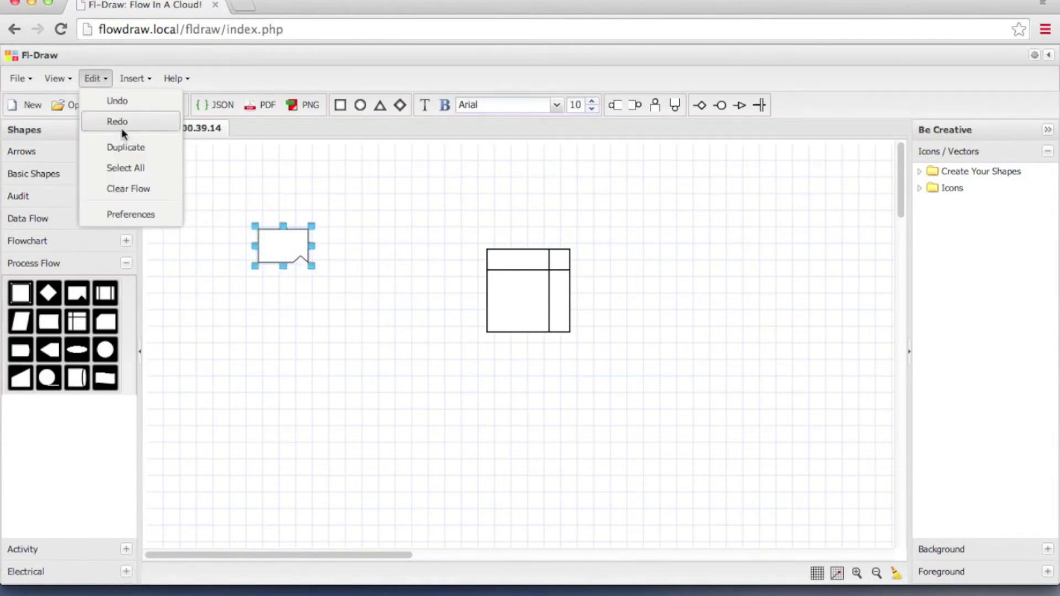
left_click(126, 146)
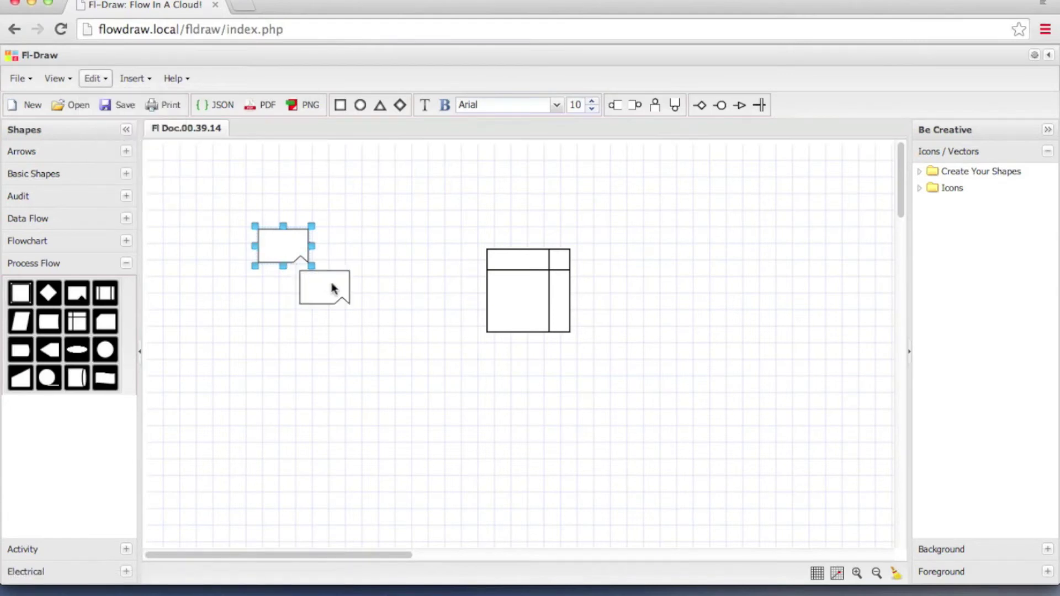
left_click(334, 288)
left_click_drag(334, 285, 393, 230)
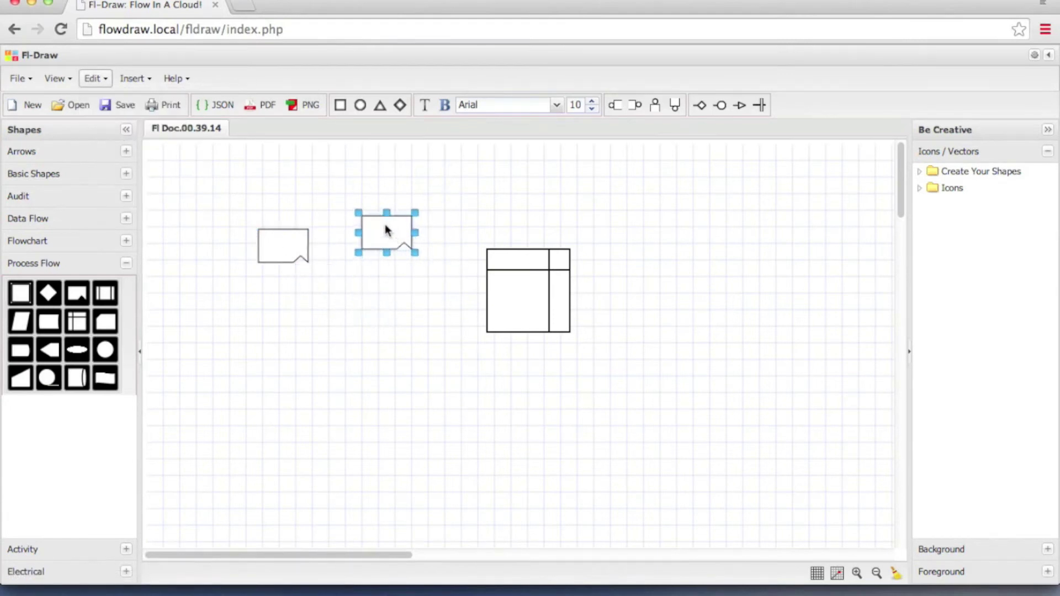
Step: Select all shapes and clear the flow, leaving the canvas empty
left_click(105, 78)
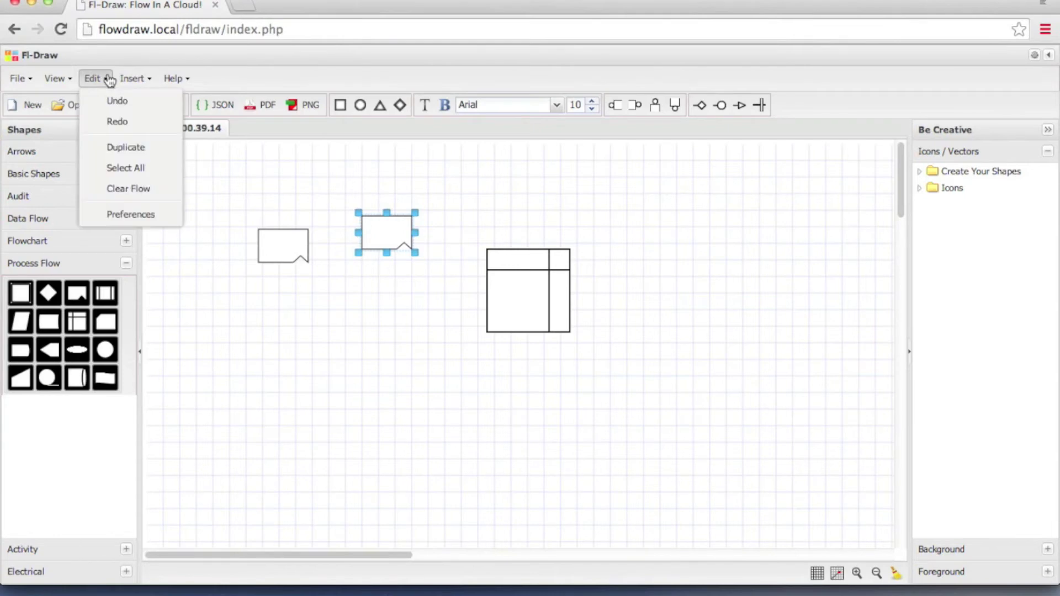
left_click(126, 168)
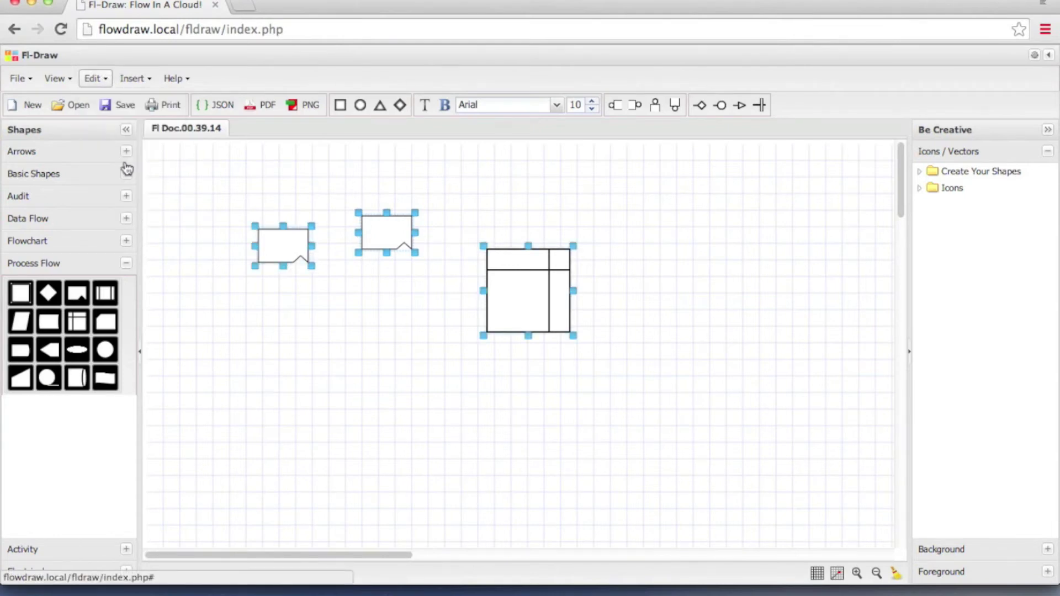
left_click(100, 80)
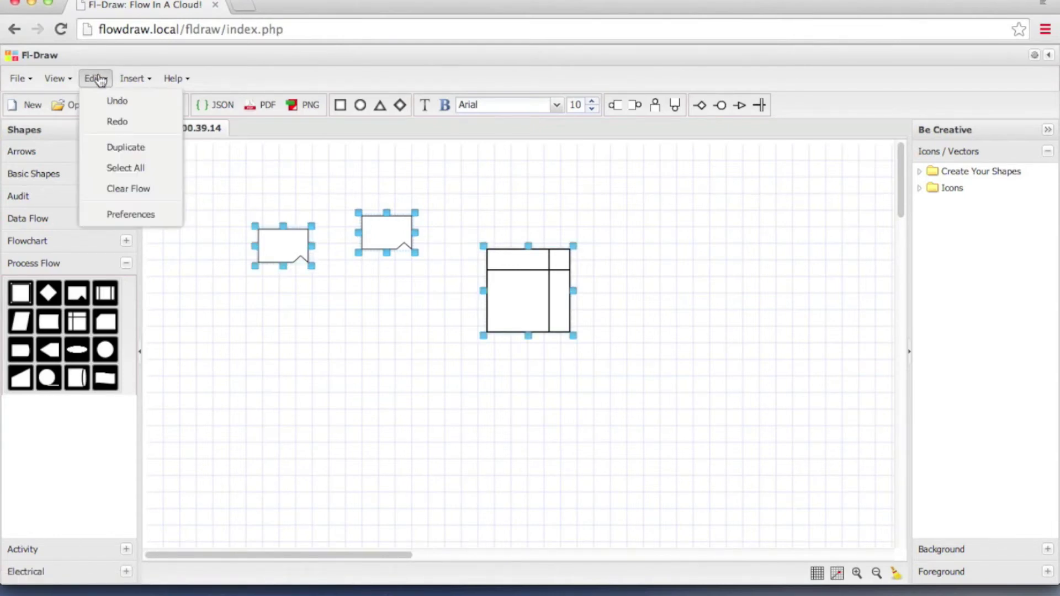
left_click(128, 190)
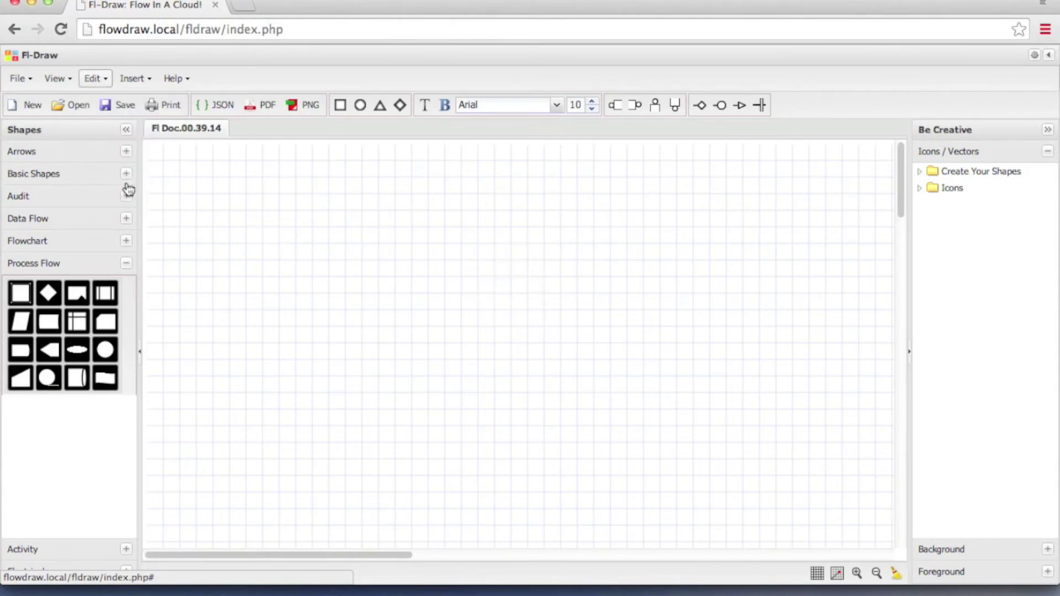
left_click(99, 81)
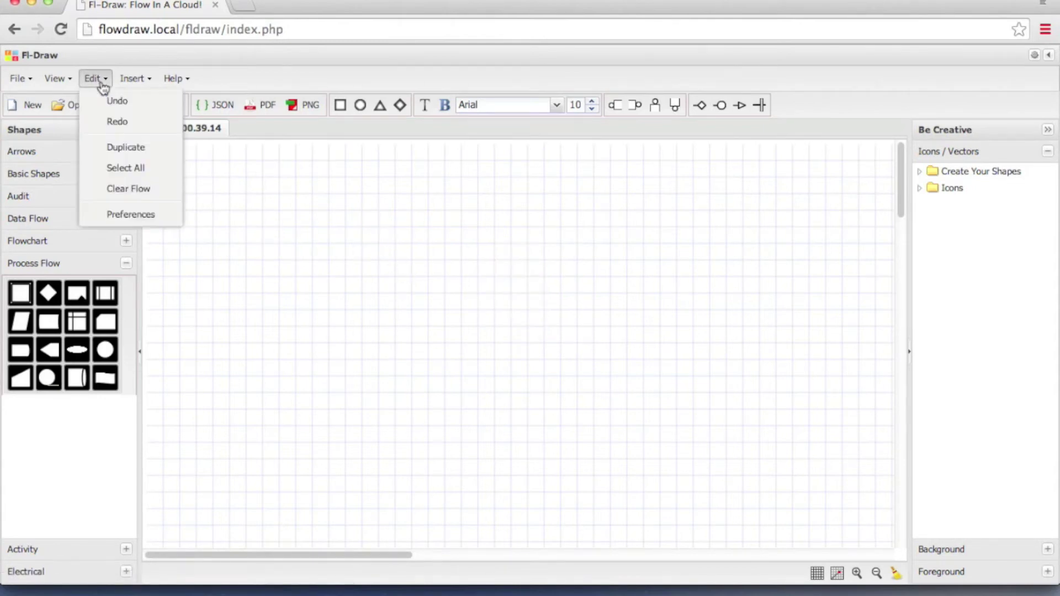
left_click(128, 213)
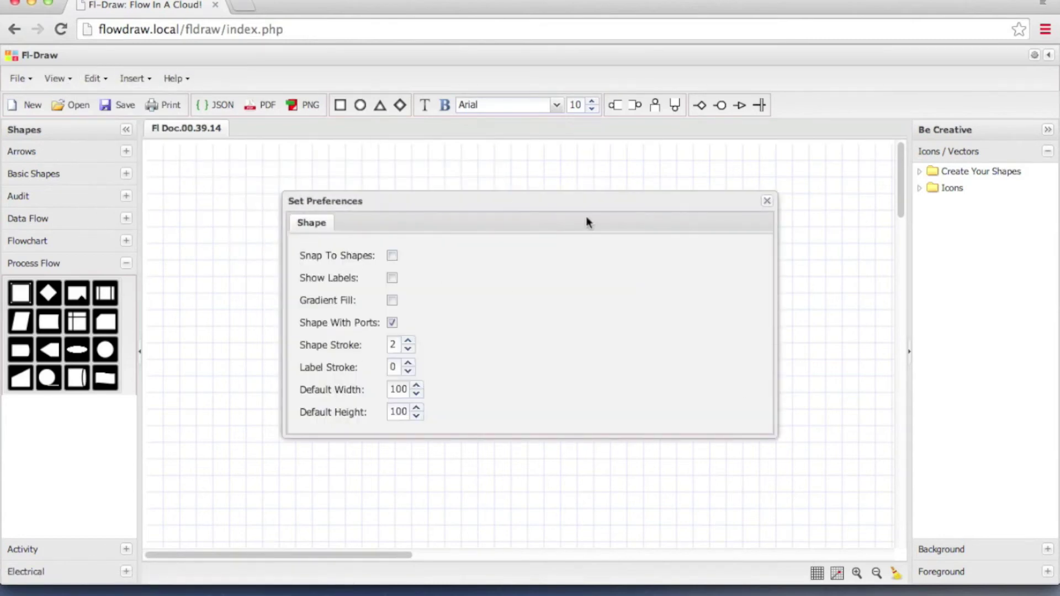
left_click(767, 202)
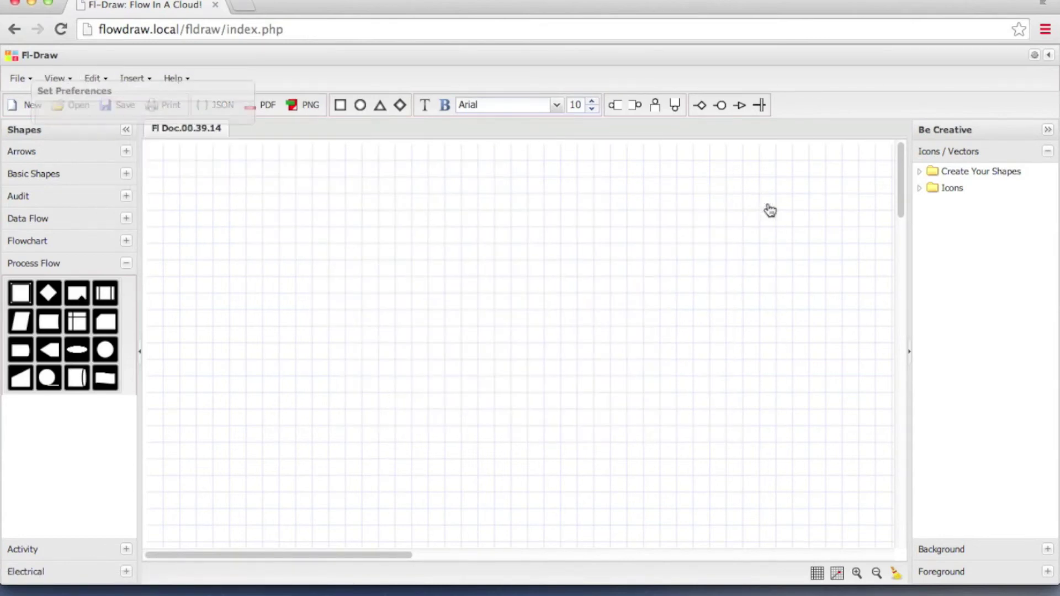
left_click(1033, 55)
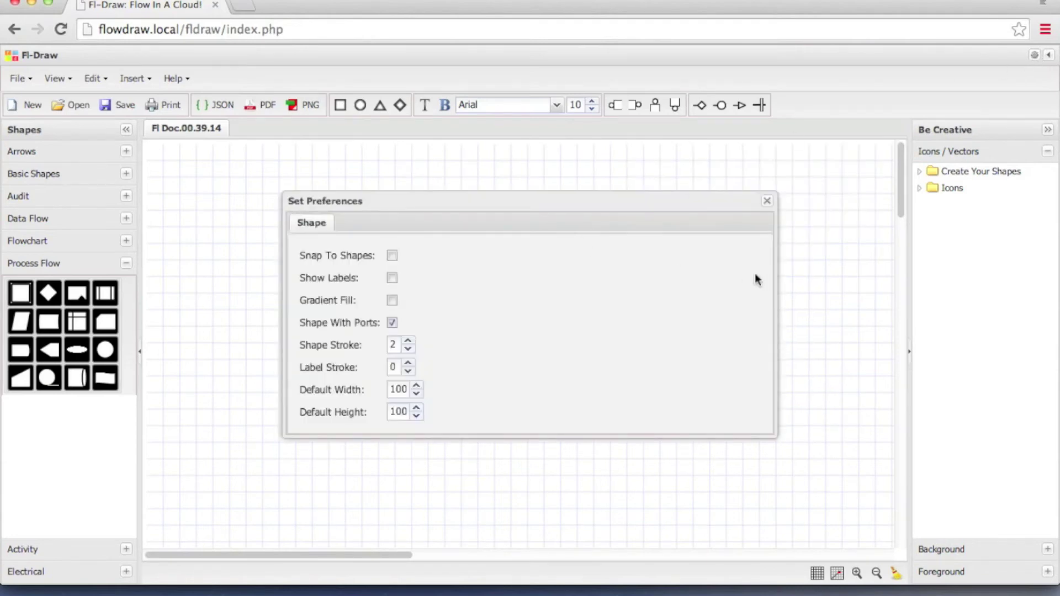
left_click(767, 201)
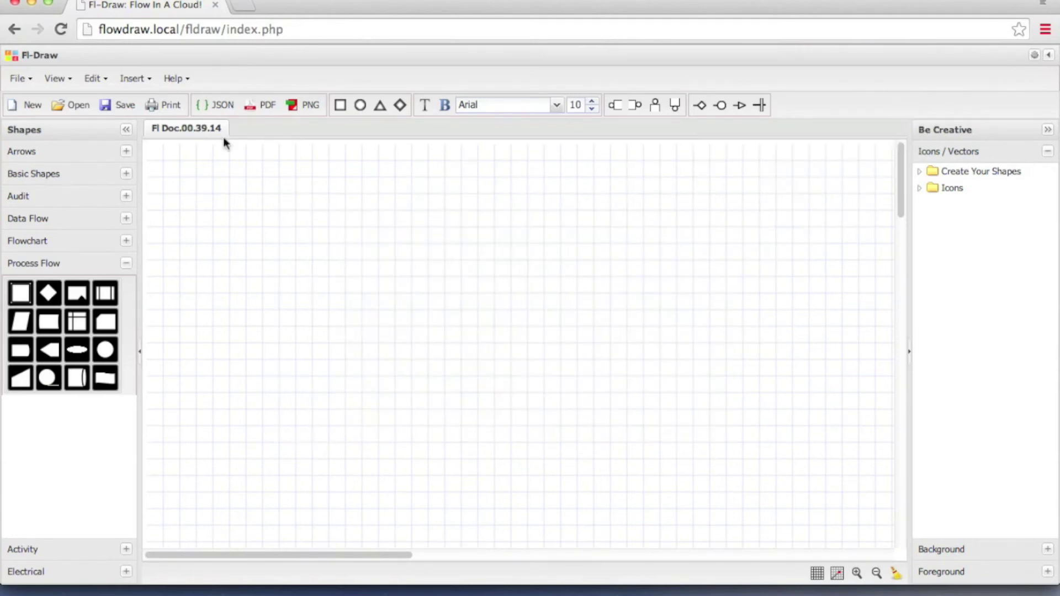
left_click(137, 80)
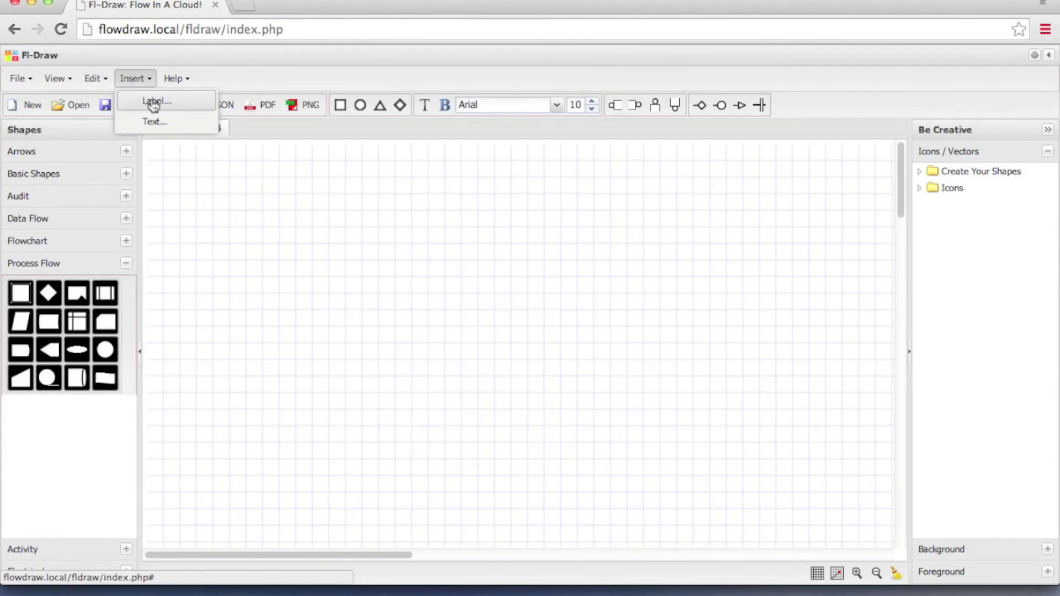
Step: Add a 14-size editable label reading 'Single line label' to the canvas
left_click(153, 103)
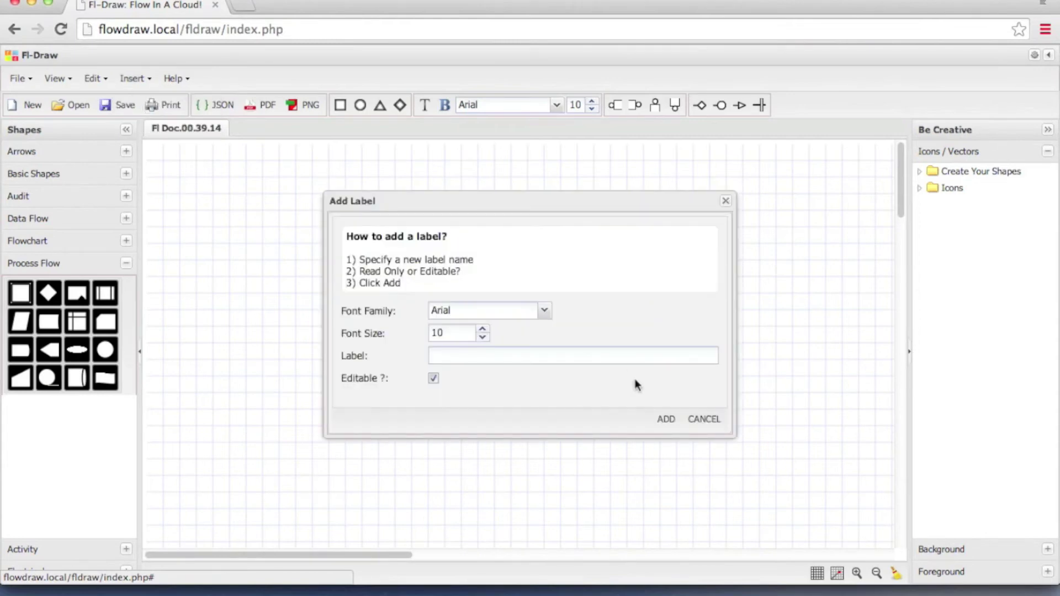
left_click(483, 329)
left_click(483, 330)
left_click(483, 329)
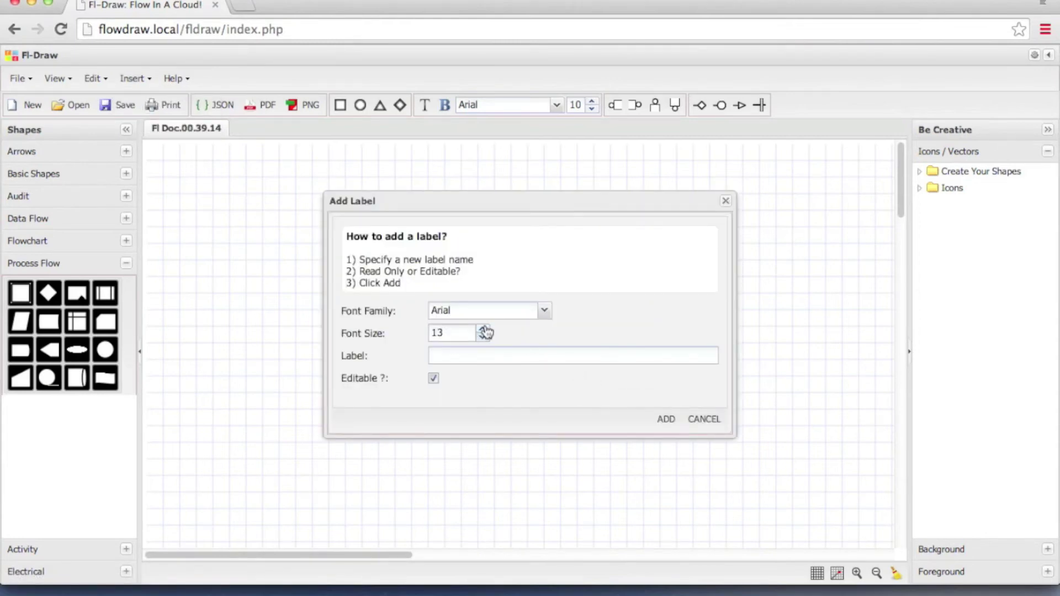
left_click(483, 330)
left_click(490, 356)
type("Single line label")
left_click(668, 422)
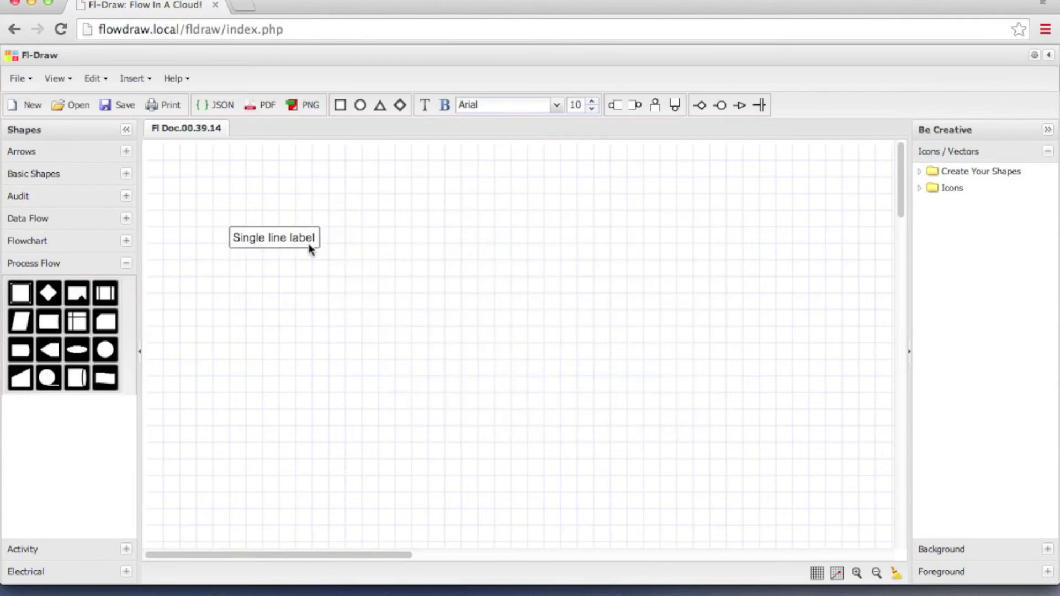
Step: Move the Single line label near the top centre, deselect it and bring up the Insert choices
left_click_drag(305, 244, 499, 209)
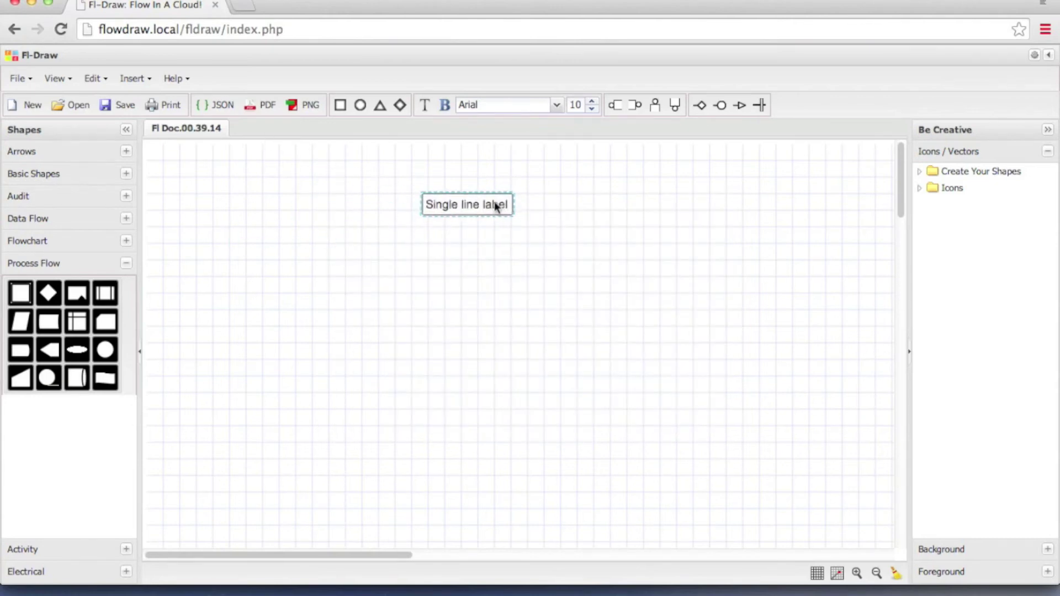
left_click(503, 292)
left_click(142, 81)
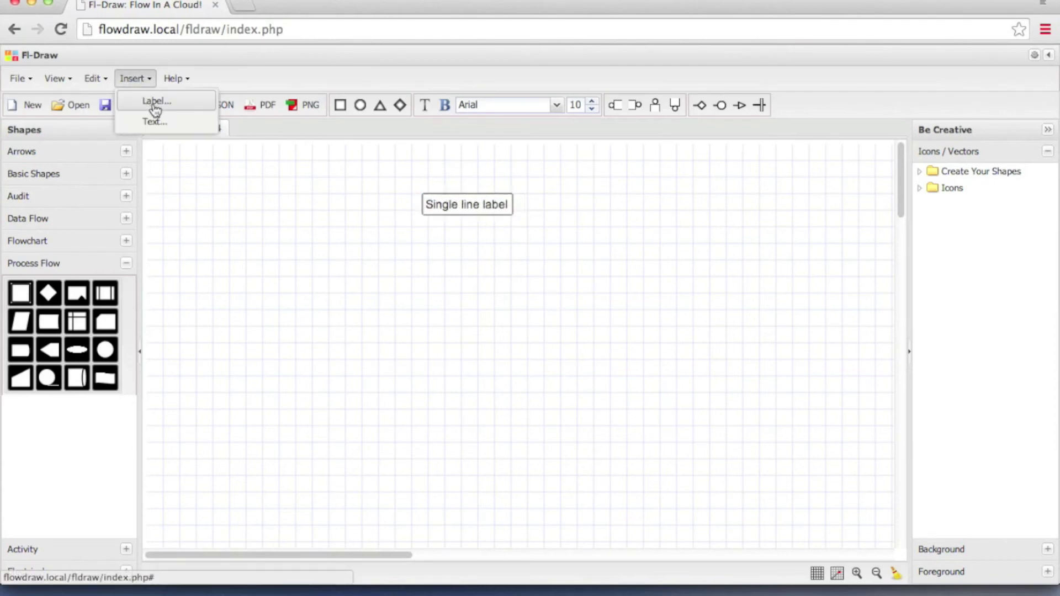
Step: Add a 14-size non-editable label reading 'Read Only Label'
left_click(151, 103)
left_click(483, 362)
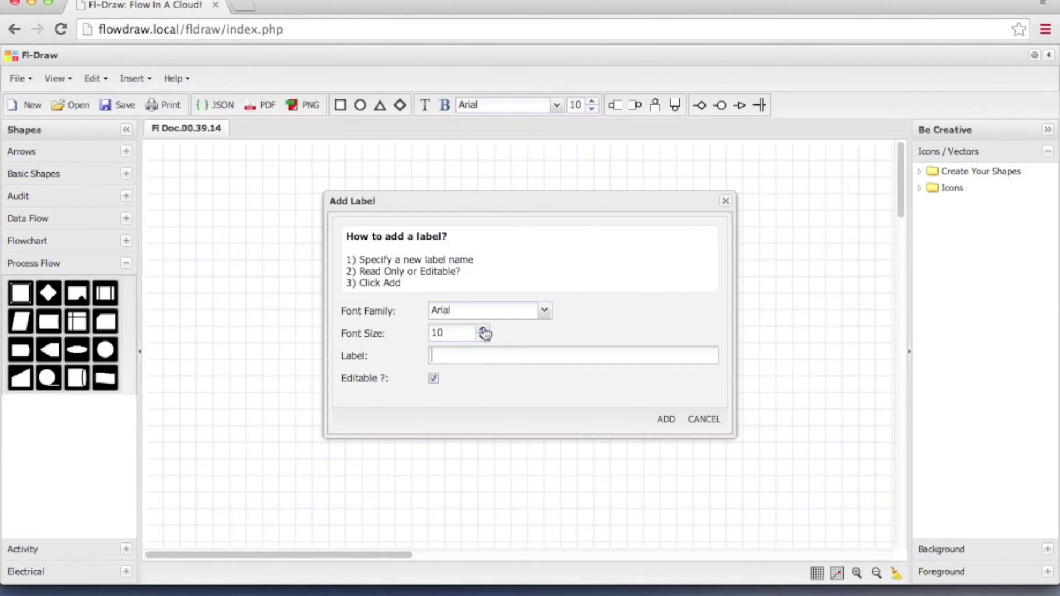
left_click(483, 329)
left_click(484, 329)
left_click(484, 329)
left_click(483, 329)
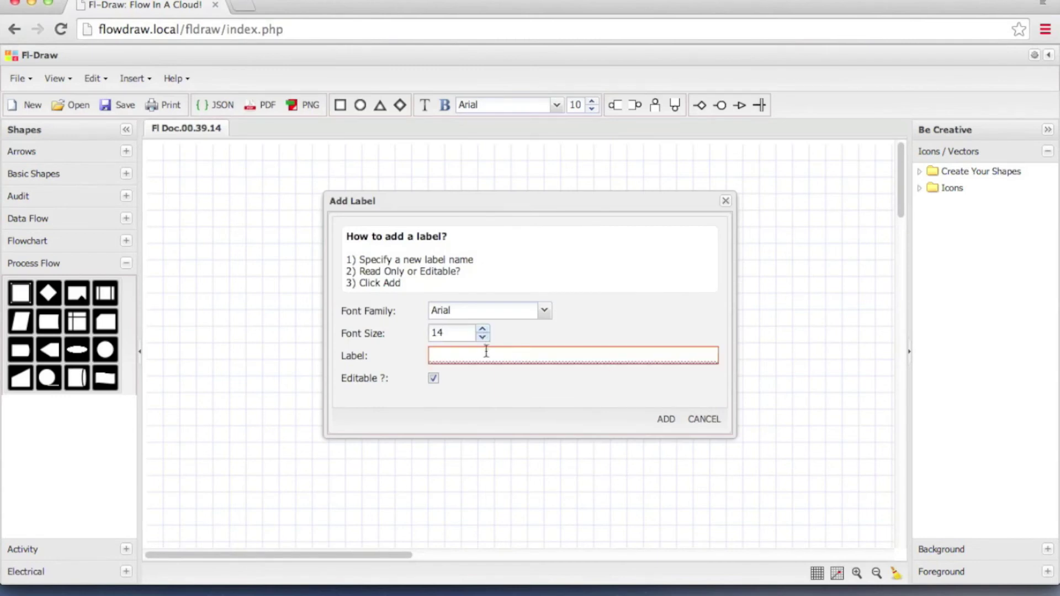
left_click(485, 355)
type("Read")
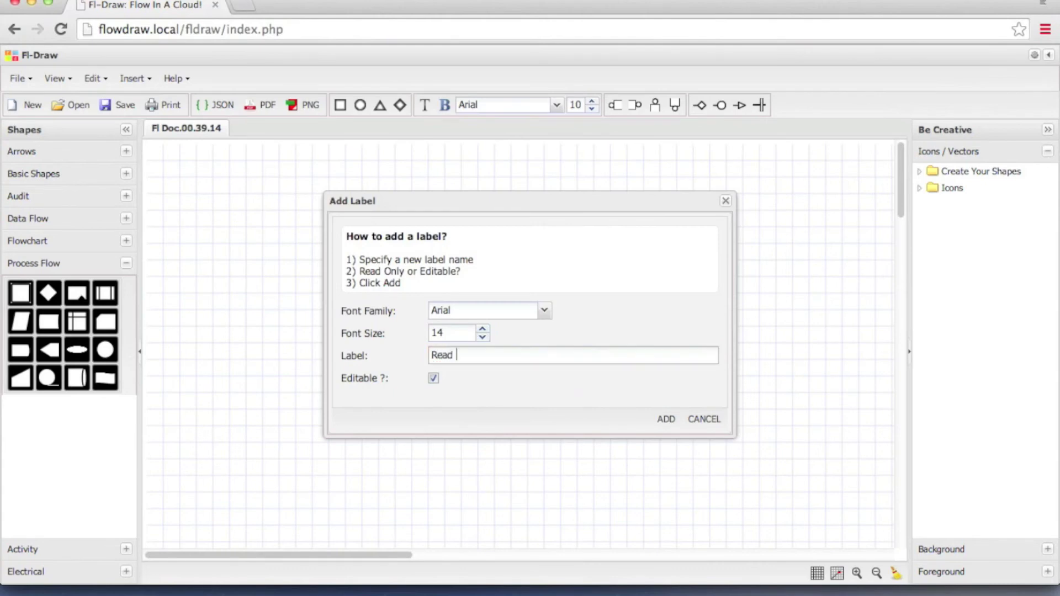
type(" Only Label")
left_click(433, 378)
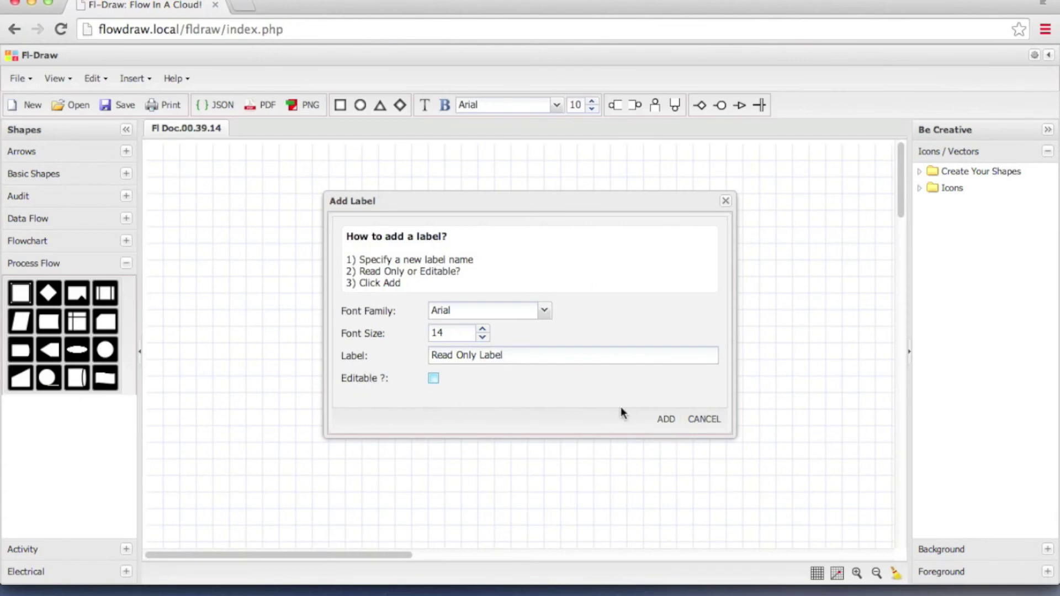
left_click(668, 421)
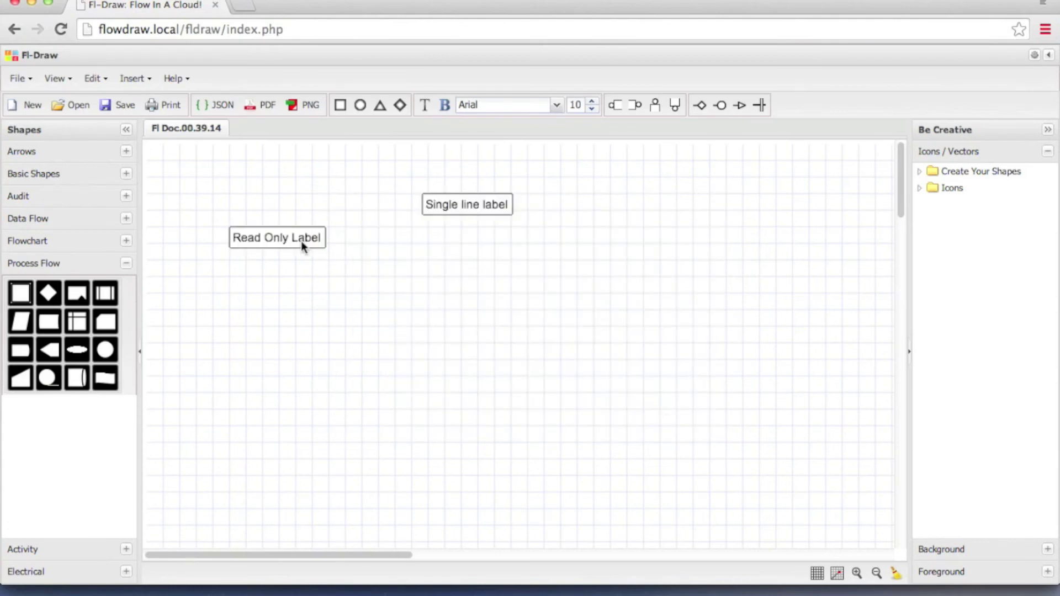
Step: Place the Read Only Label just below the Single line label
left_click_drag(301, 241, 455, 340)
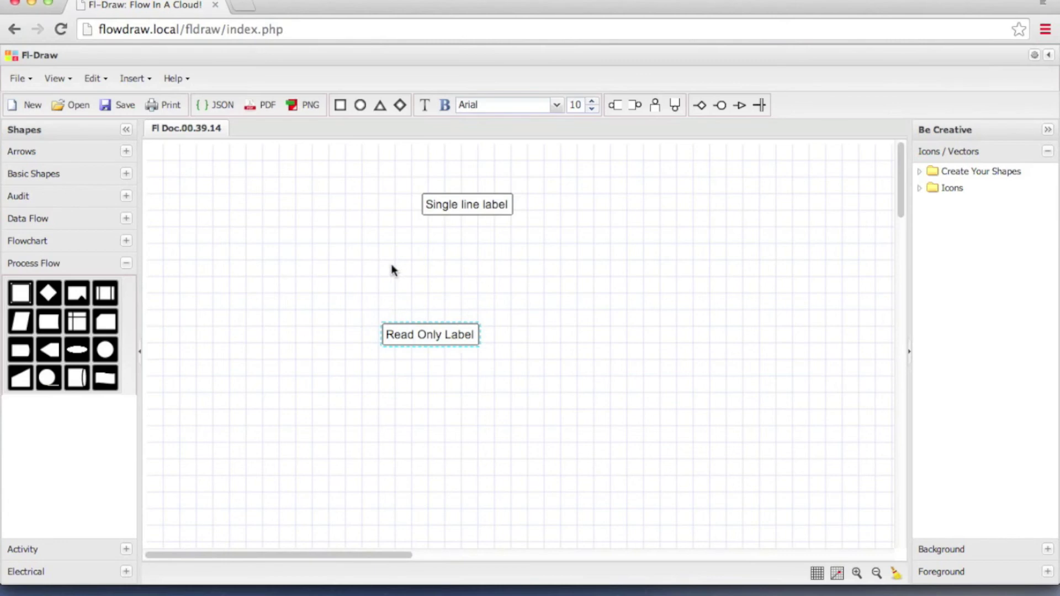
left_click_drag(418, 335, 458, 243)
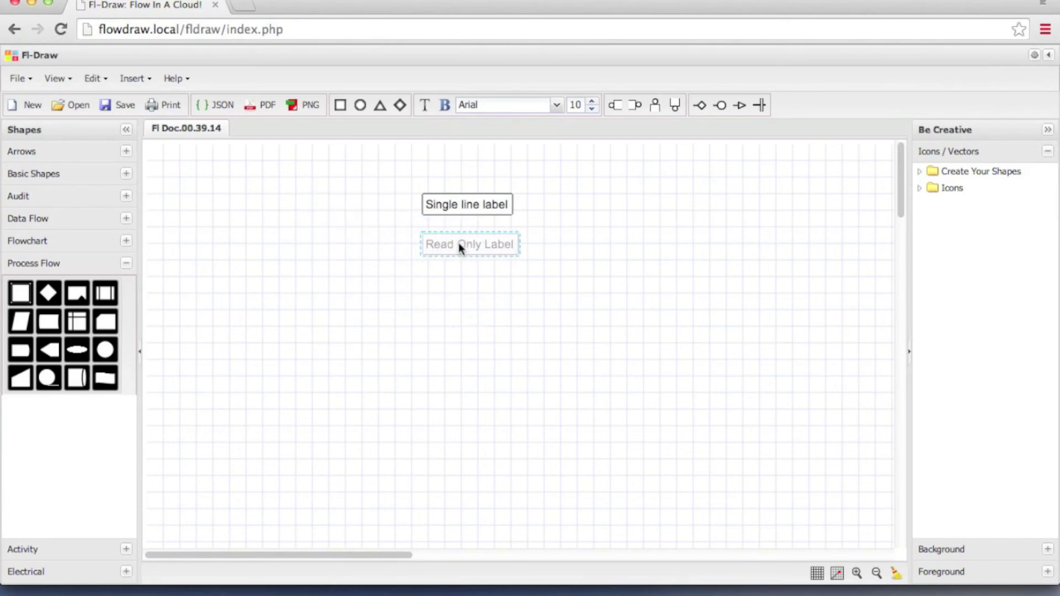
left_click(147, 81)
Step: Insert a 12-size multi-line text reading 'Multi Line Label / Here is another line'
left_click(157, 122)
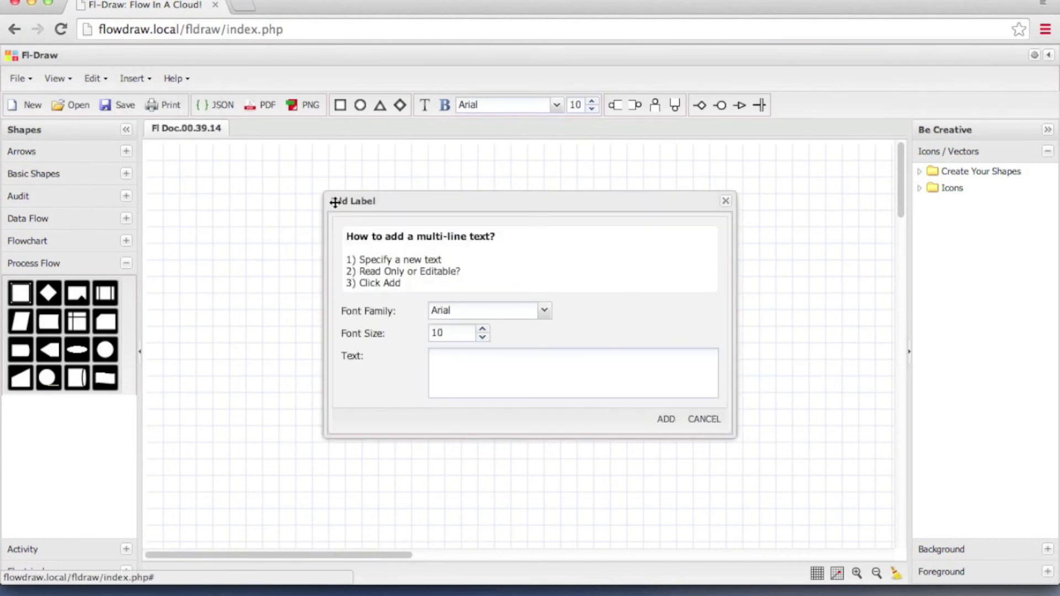
left_click_drag(518, 201, 502, 170)
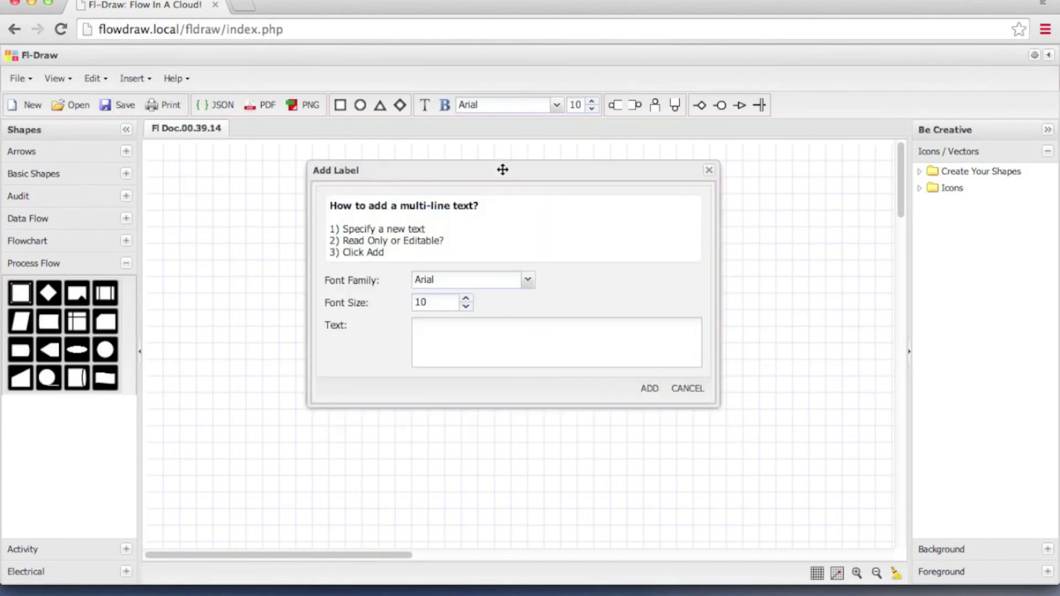
left_click(465, 297)
left_click(466, 297)
left_click(464, 338)
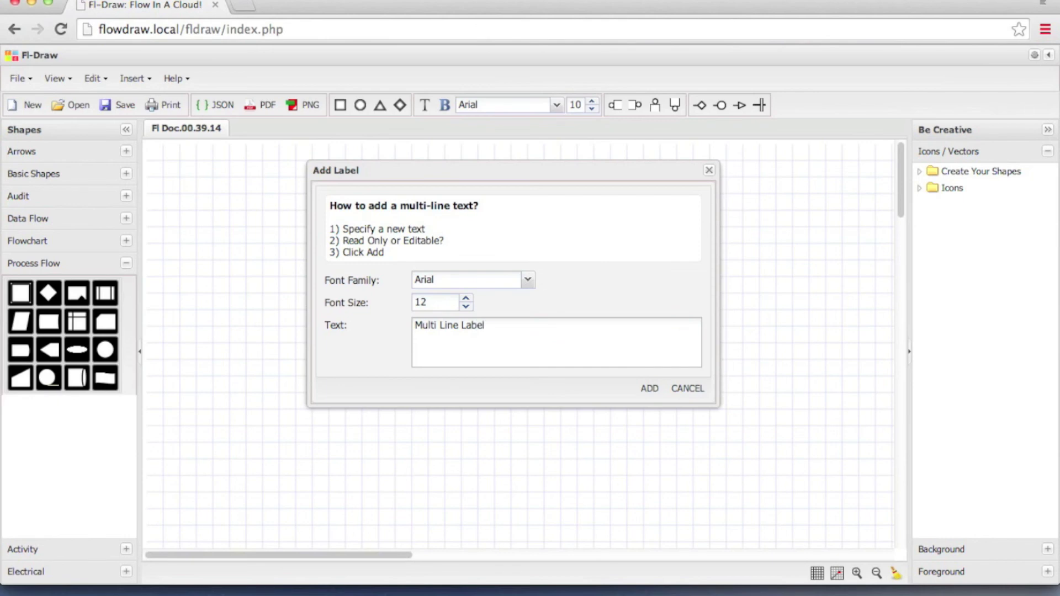
type("is another line")
left_click(651, 390)
Step: Widen the multi-line label so it wraps less, left of the other labels
left_click(251, 288)
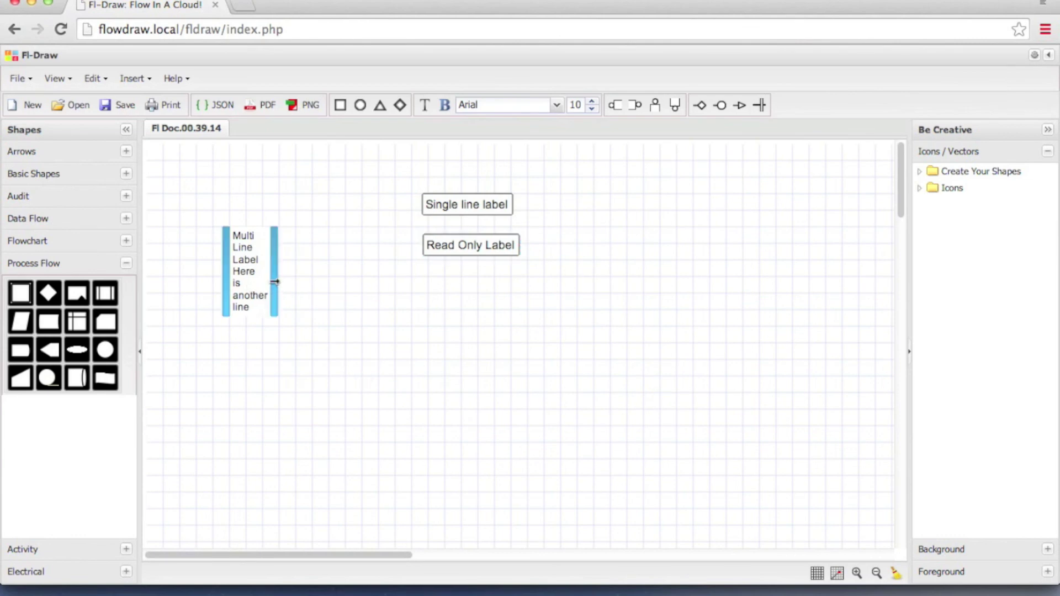
left_click_drag(274, 281, 367, 255)
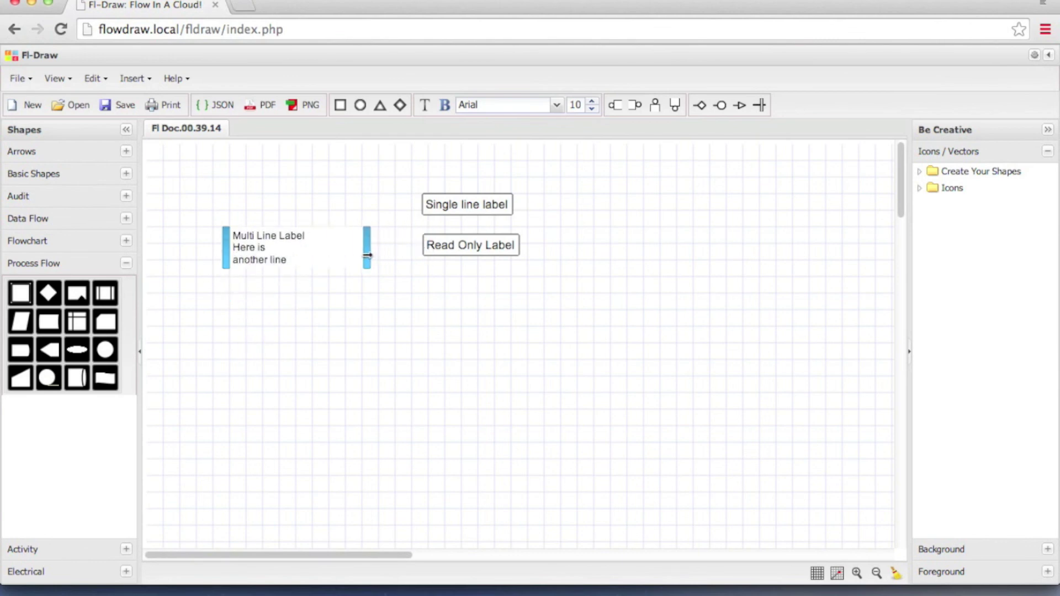
left_click(176, 83)
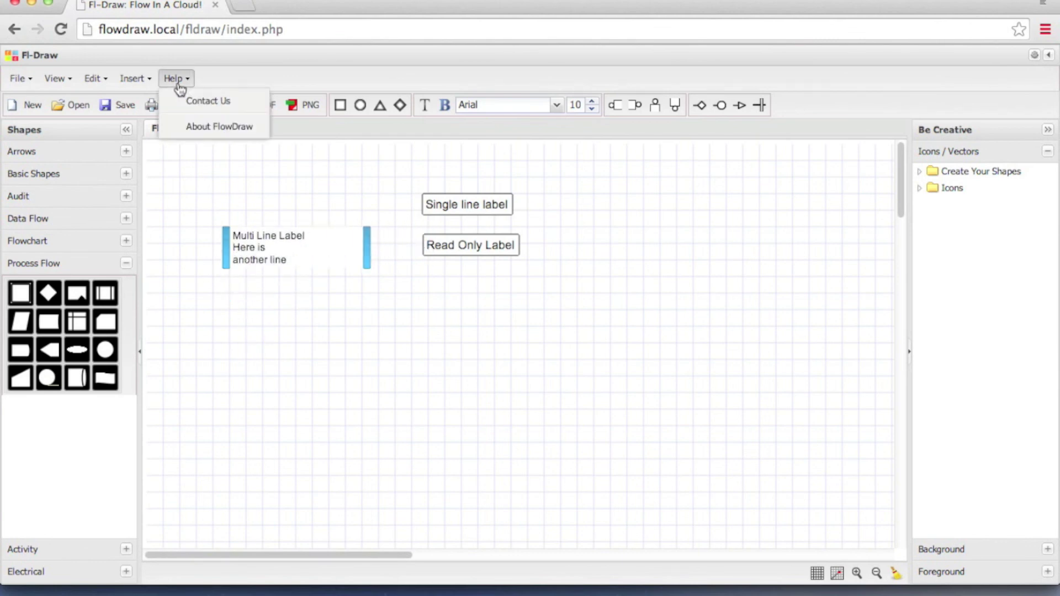
left_click(210, 104)
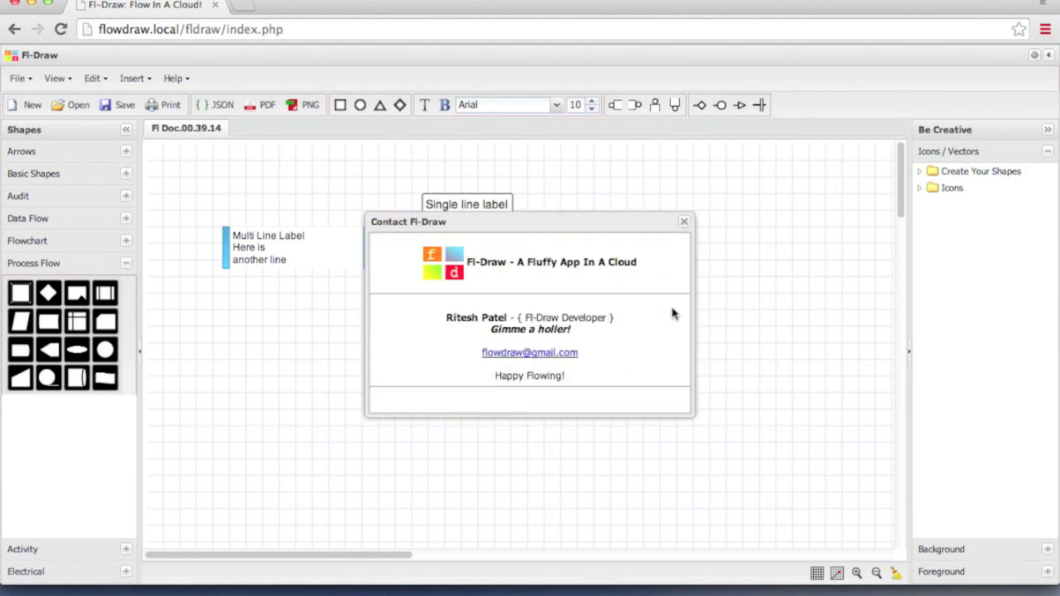
left_click(684, 222)
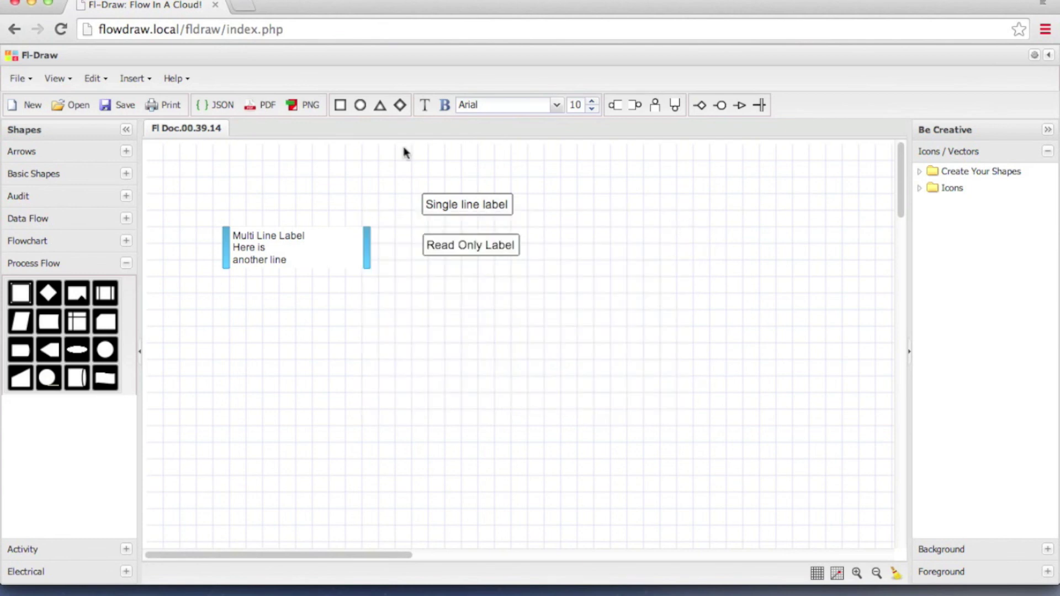
left_click(178, 79)
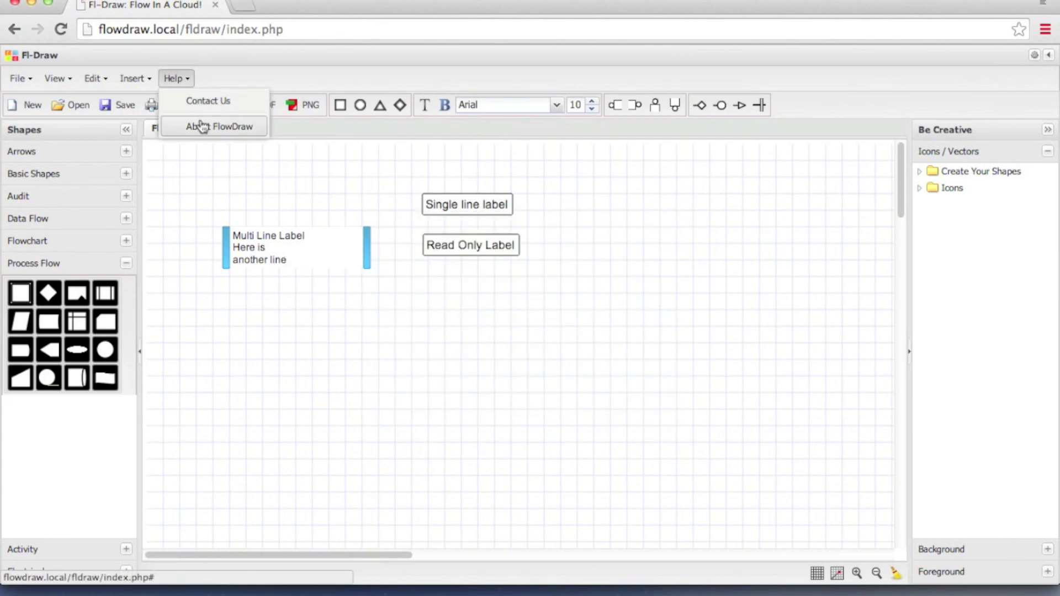
left_click(201, 127)
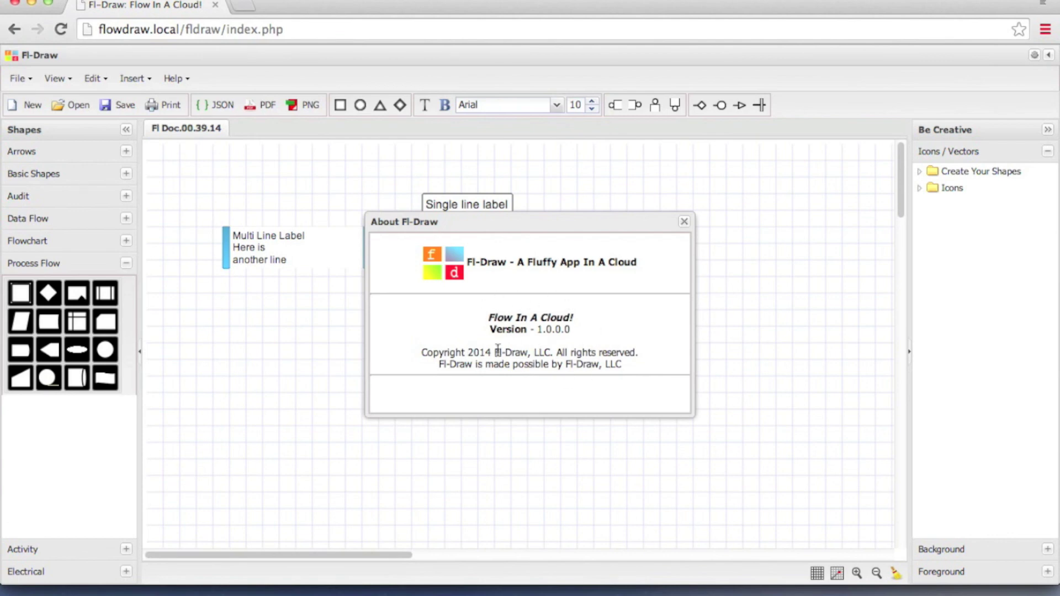
left_click(685, 223)
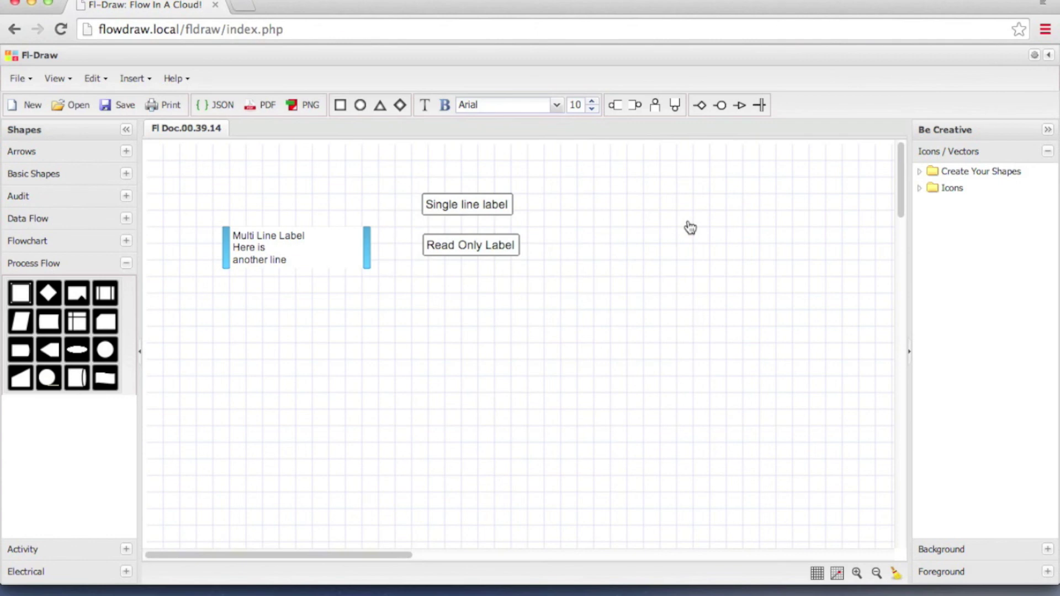